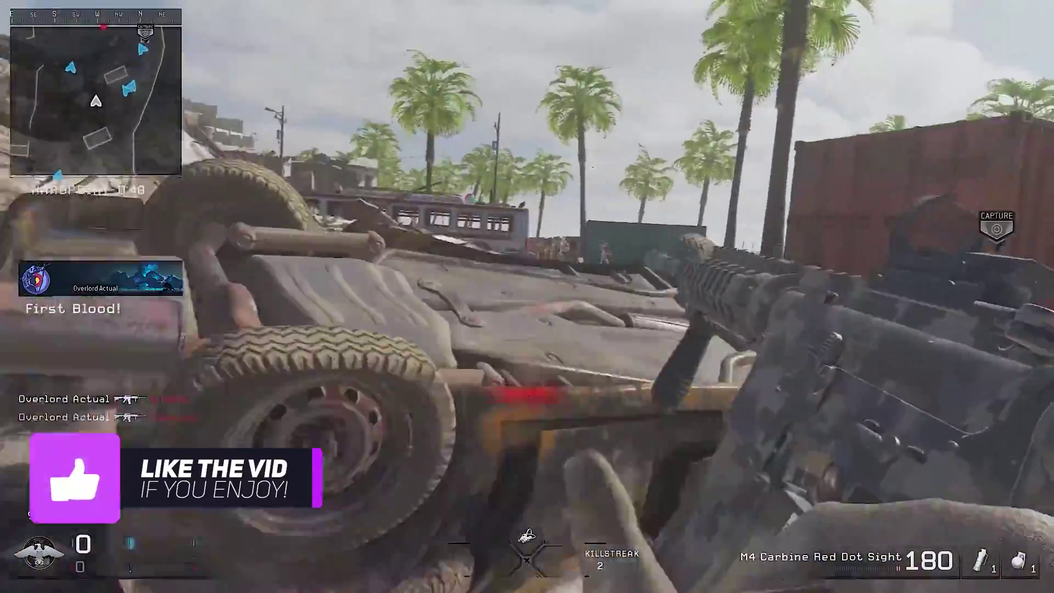
{"action": "left_click", "coordinate": [527, 296]}
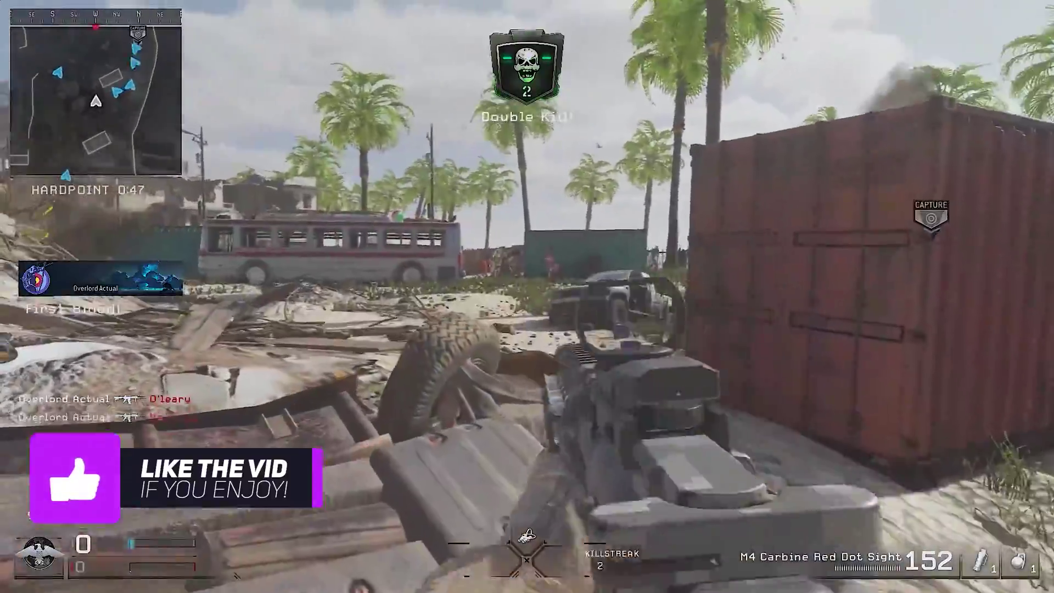
{"action": "right_click", "coordinate": [527, 296]}
{"action": "left_click", "coordinate": [527, 296]}
{"action": "key", "text": "space"}
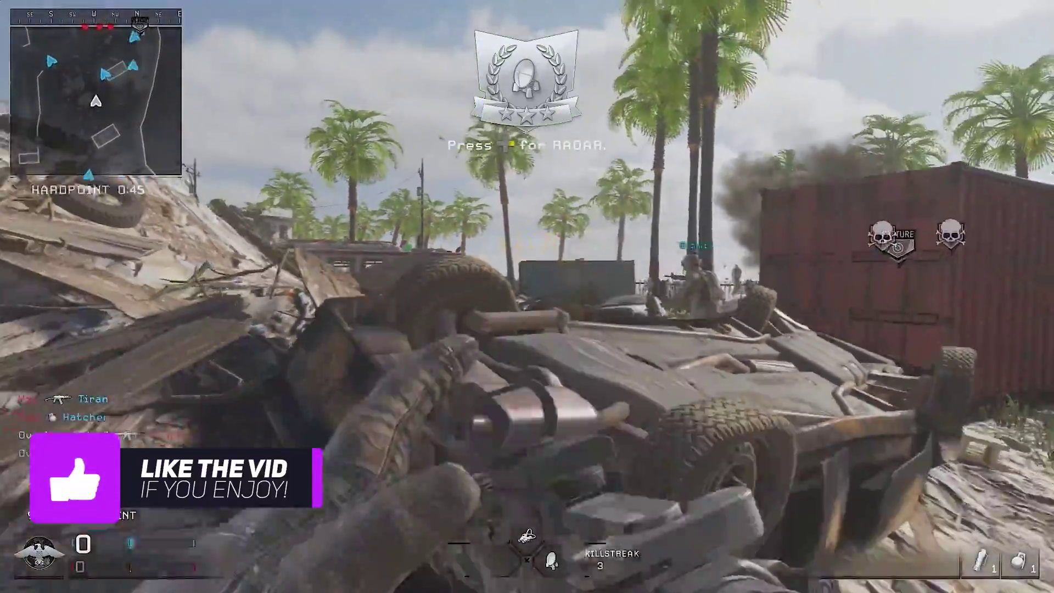
{"action": "key", "text": "w"}
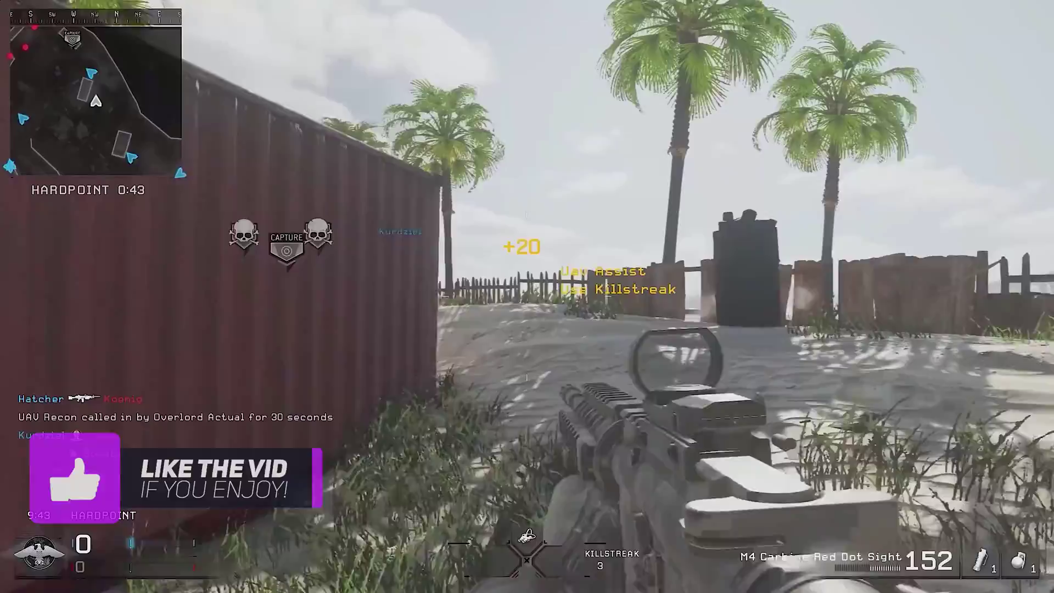
{"action": "key", "text": "g"}
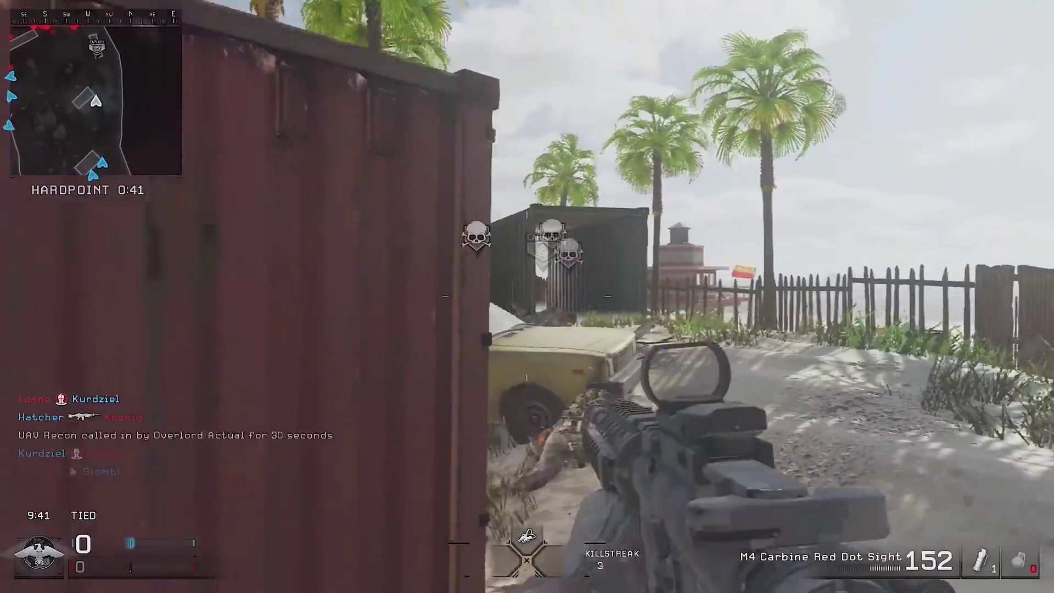
{"action": "right_click", "coordinate": [527, 297]}
{"action": "left_click", "coordinate": [527, 296]}
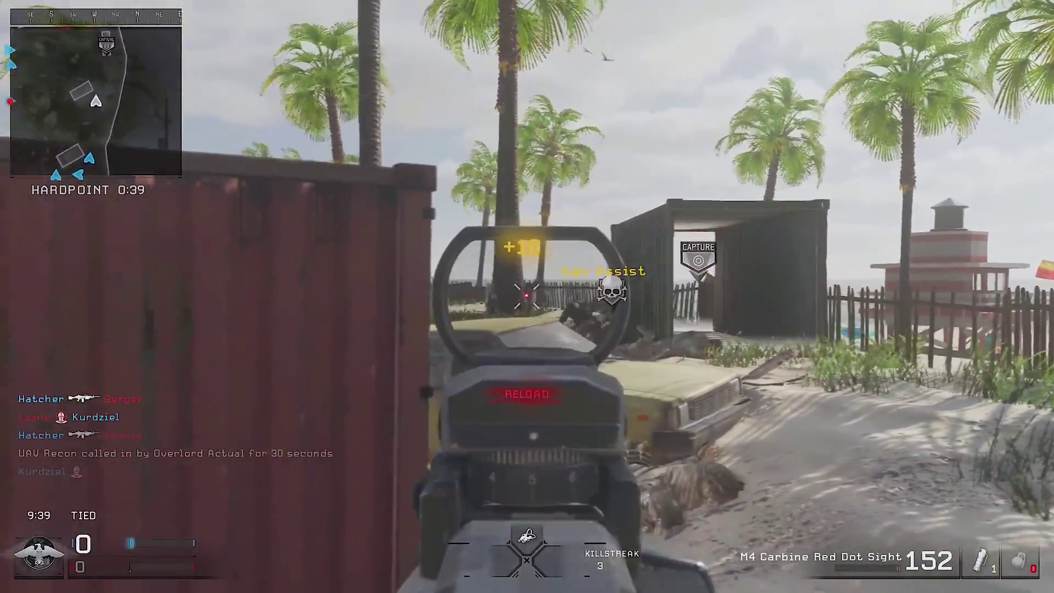
{"action": "key", "text": "a"}
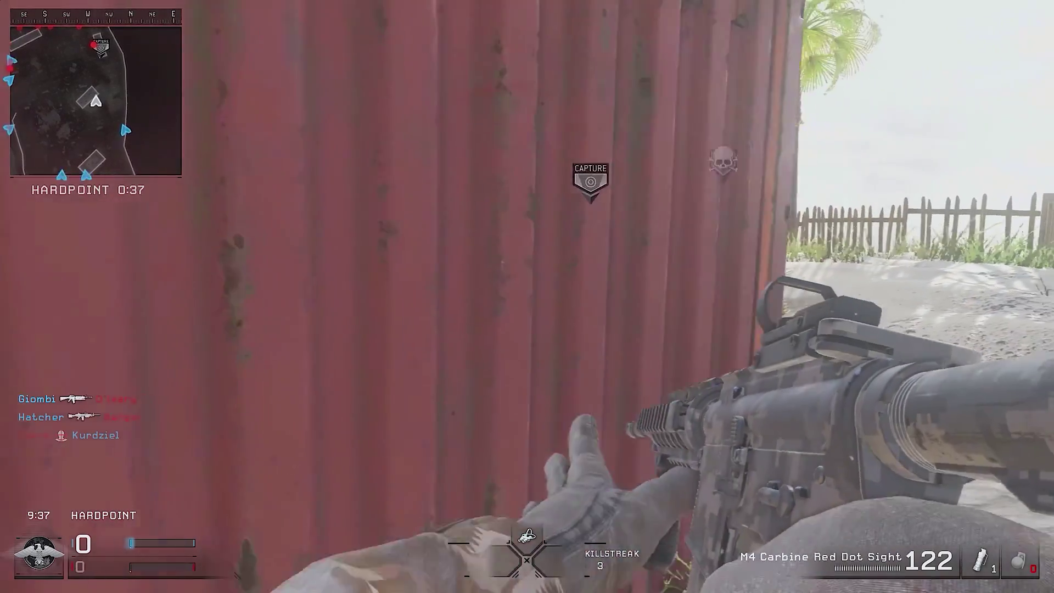
{"action": "right_click", "coordinate": [526, 296]}
{"action": "left_click", "coordinate": [527, 296]}
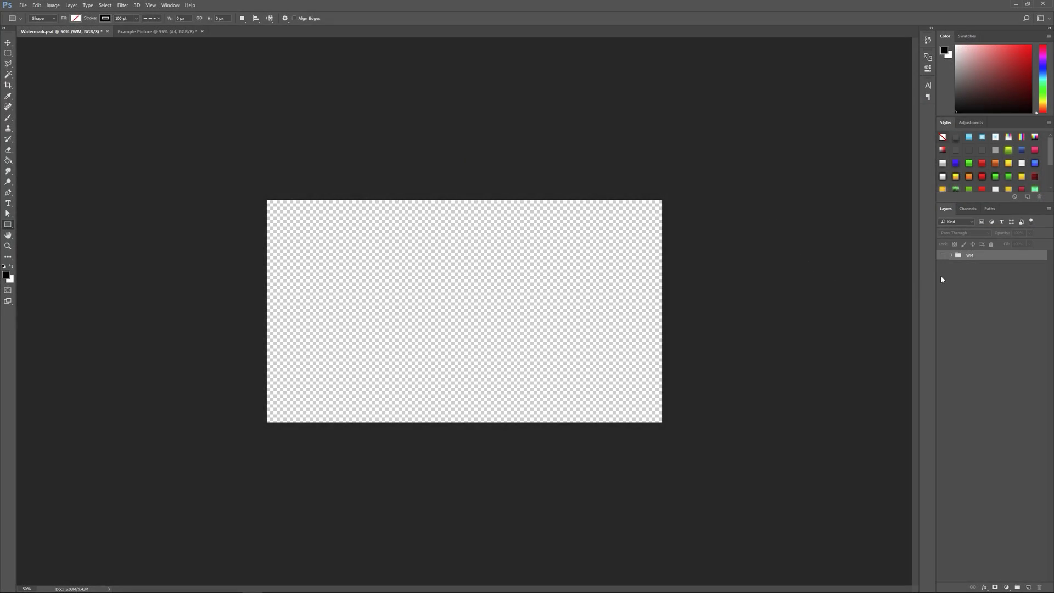
Show the WM group for a preview, hide it again, and add a new empty layer above it
{"action": "left_click", "coordinate": [942, 255]}
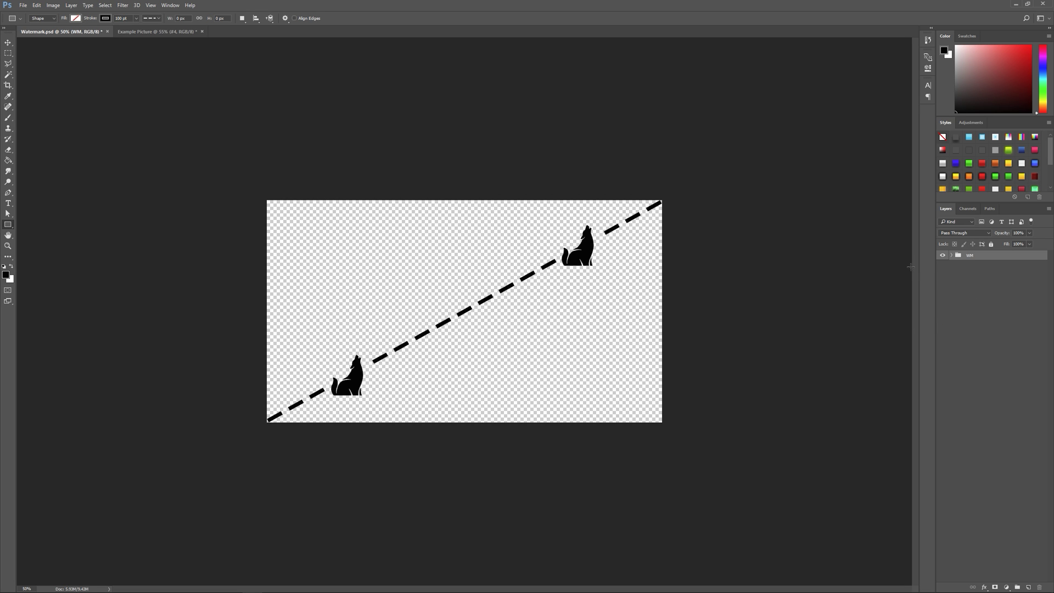
{"action": "left_click", "coordinate": [942, 255]}
{"action": "key", "text": "v"}
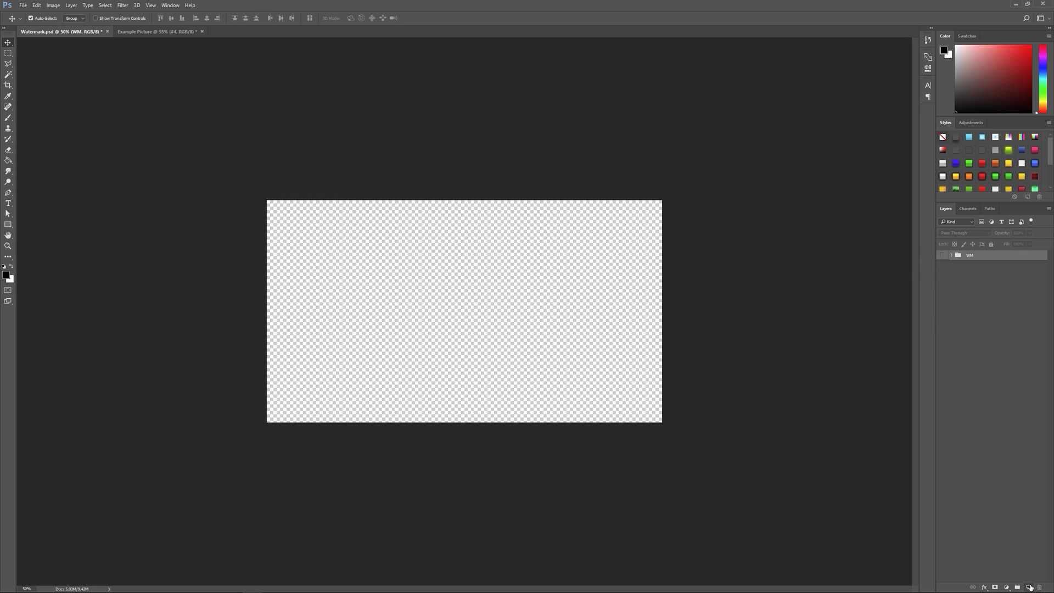
{"action": "left_click", "coordinate": [1028, 587]}
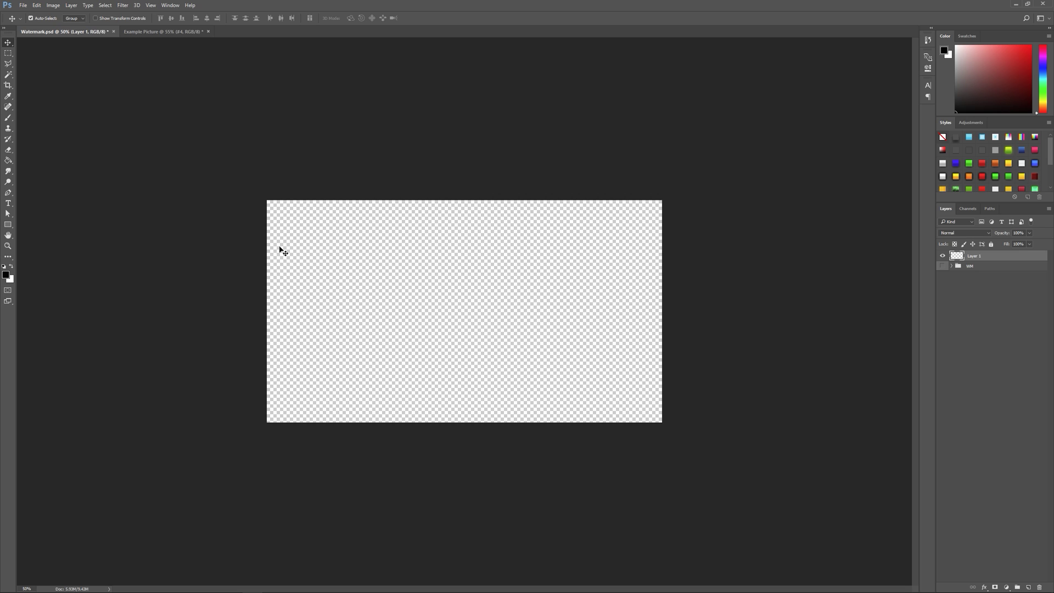
Set the Pen tool to Shape mode with no fill and a white stroke
{"action": "left_click", "coordinate": [7, 192]}
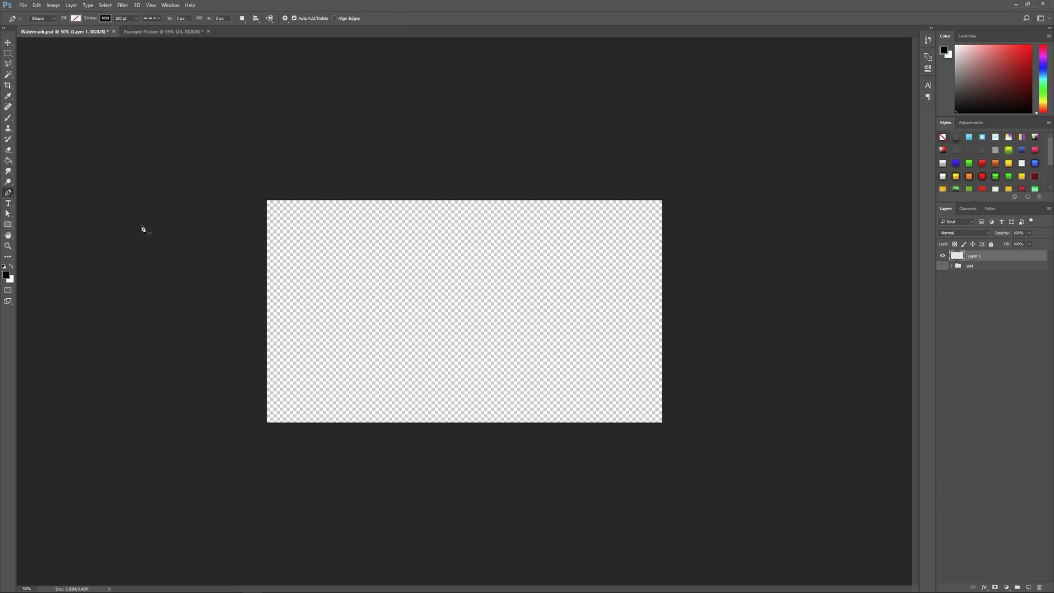
{"action": "left_click", "coordinate": [43, 18]}
{"action": "left_click", "coordinate": [45, 27]}
{"action": "left_click", "coordinate": [76, 18]}
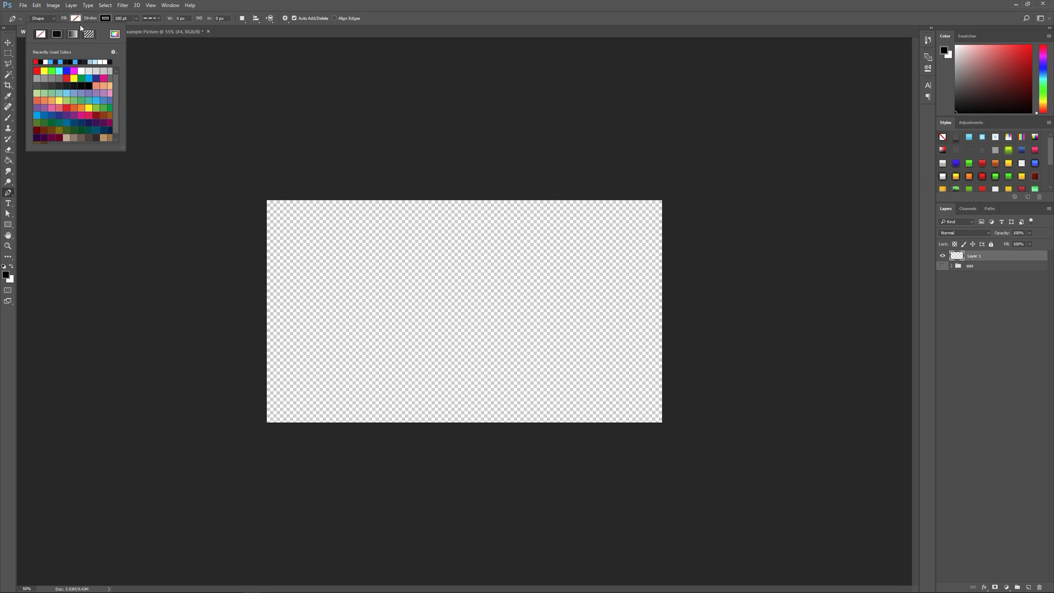
{"action": "left_click", "coordinate": [104, 19]}
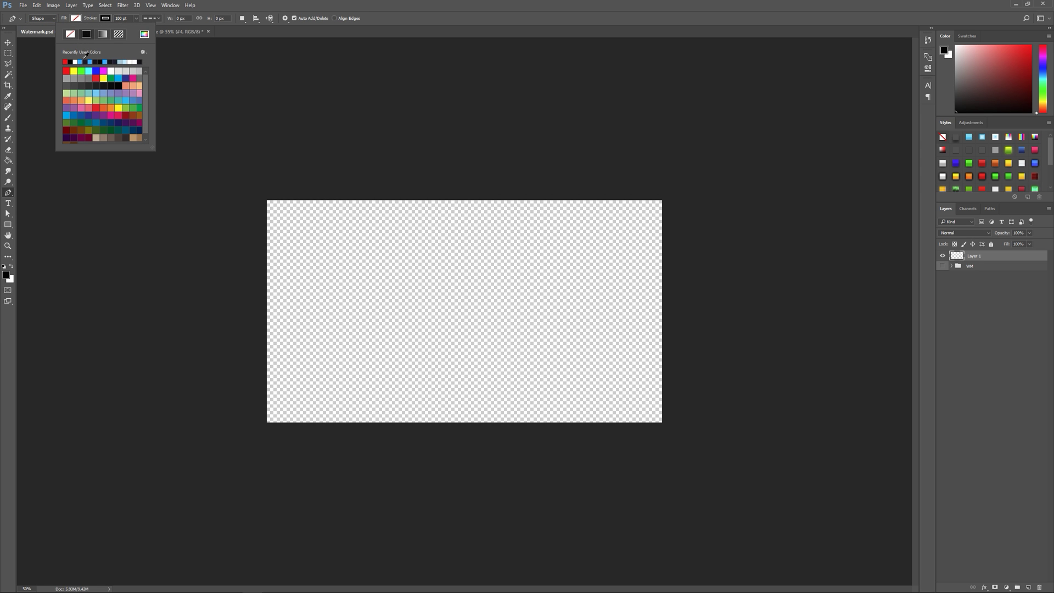
{"action": "left_click", "coordinate": [144, 33]}
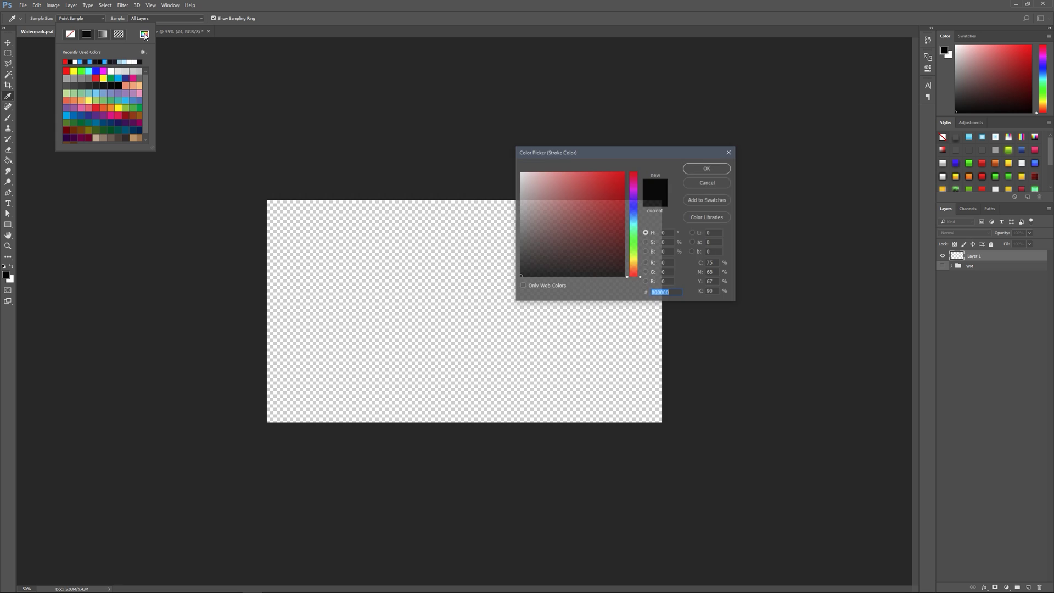
{"action": "left_click_drag", "start_coordinate": [527, 196], "coordinate": [476, 116]}
{"action": "left_click", "coordinate": [707, 168]}
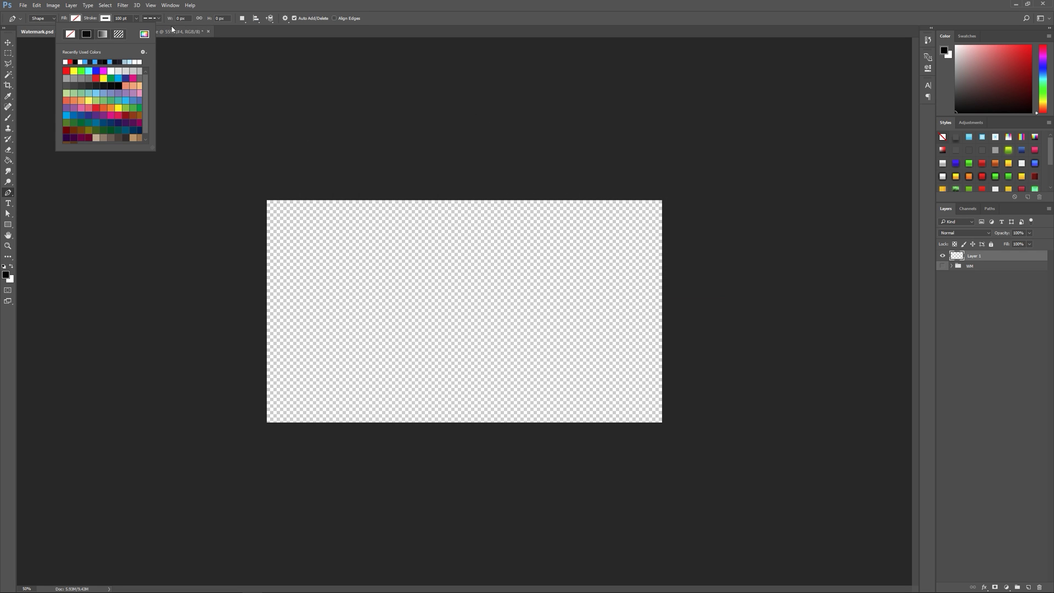
Set the stroke width to 40 pt and use the dashed line style
{"action": "left_click", "coordinate": [129, 18]}
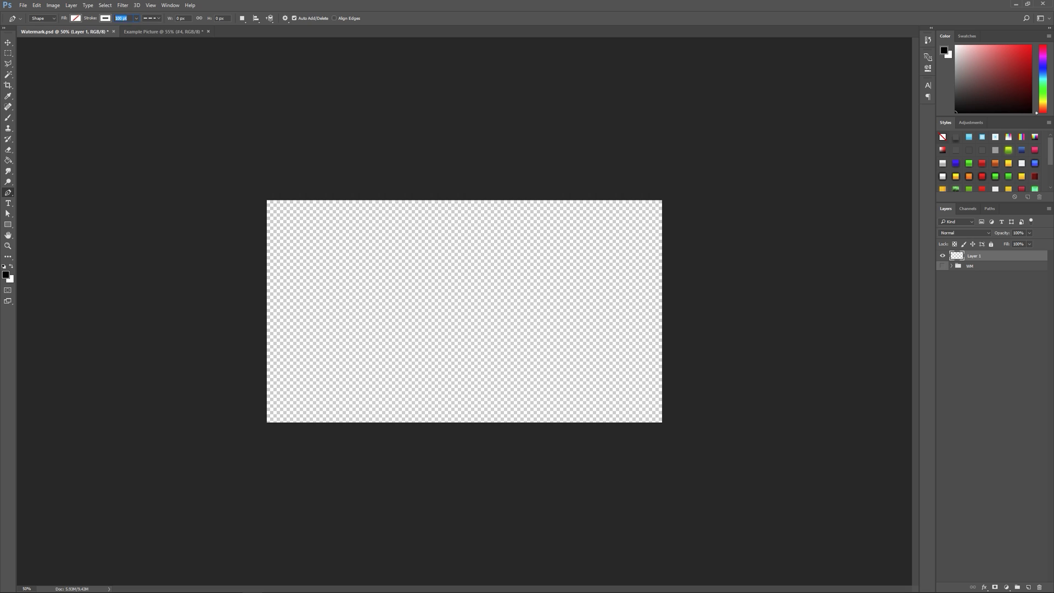
{"action": "type", "text": "40"}
{"action": "left_click", "coordinate": [151, 18]}
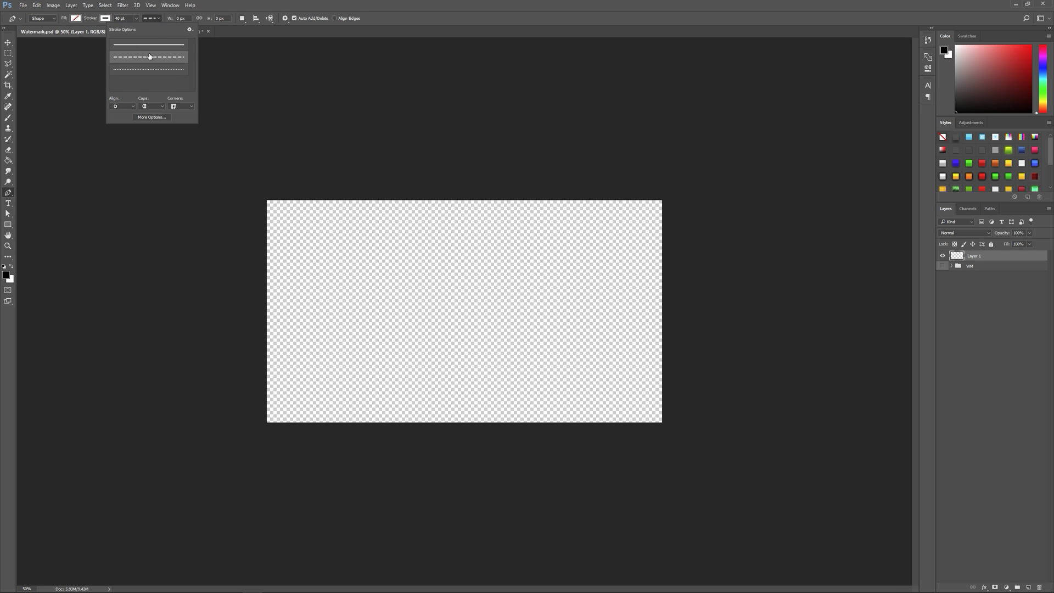
{"action": "left_click", "coordinate": [341, 4]}
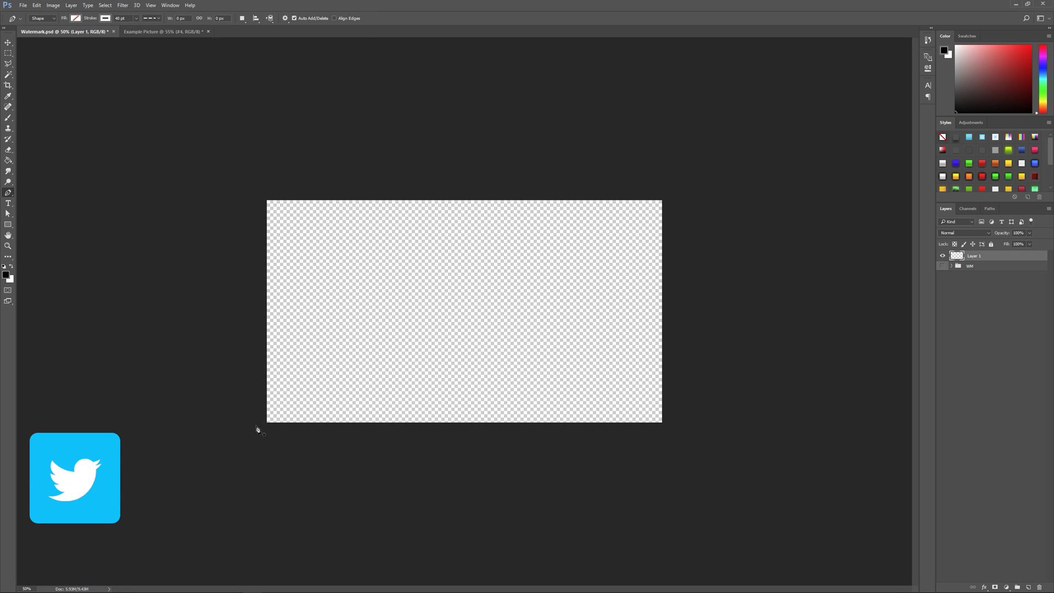
Draw a diagonal dashed line about 2120 px by 1214 px from beyond the canvas's lower-left to beyond its upper-right corner, and thin its stroke
{"action": "left_click", "coordinate": [252, 435]}
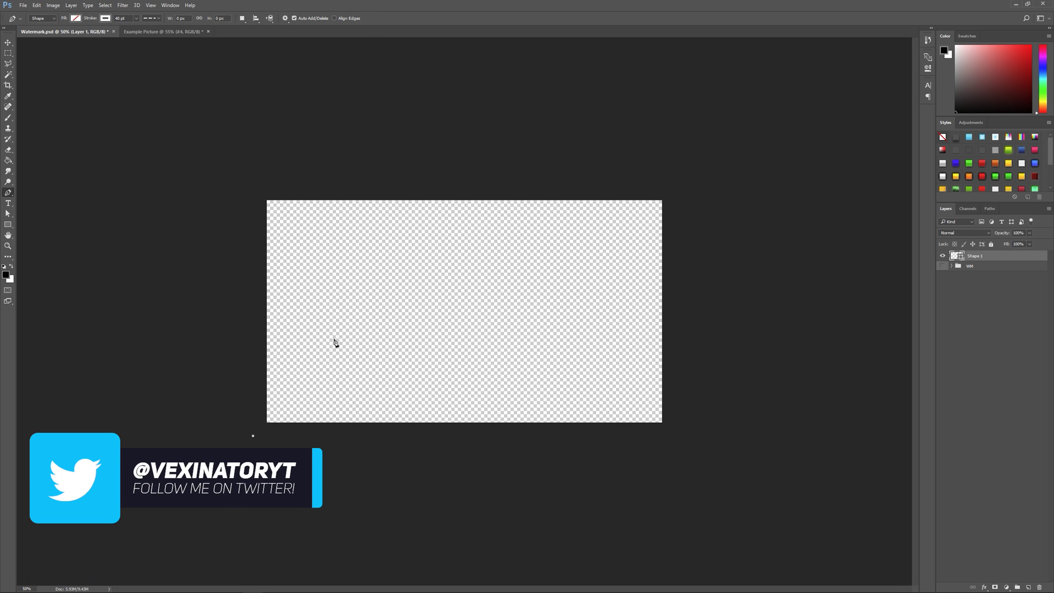
{"action": "left_click", "coordinate": [689, 186]}
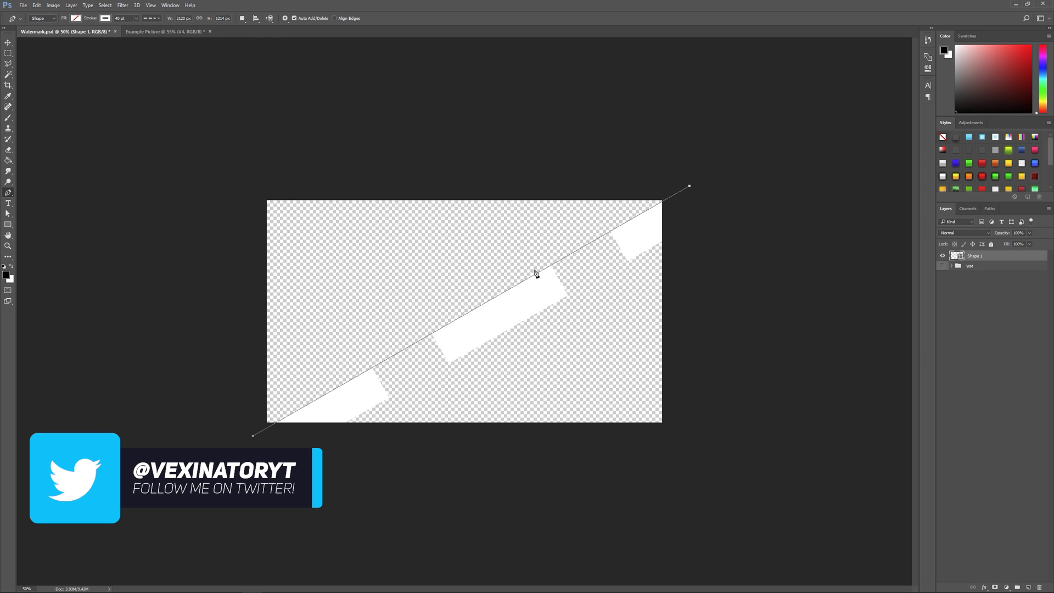
{"action": "left_click_drag", "start_coordinate": [121, 19], "coordinate": [103, 21]}
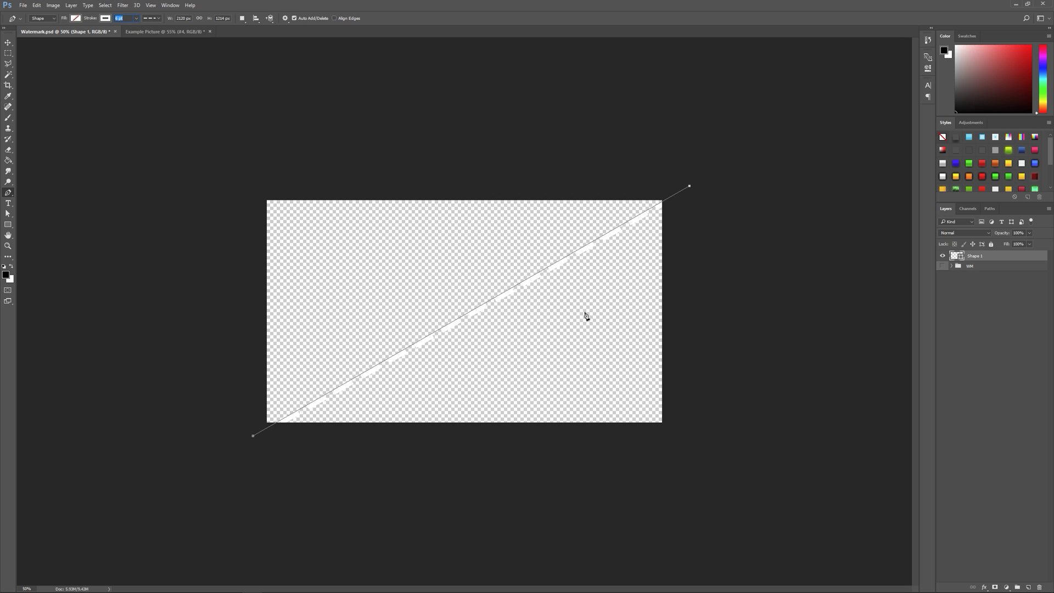
Add a new layer beneath the dashed line and fill it with black using the Paint Bucket
{"action": "left_click", "coordinate": [1027, 585]}
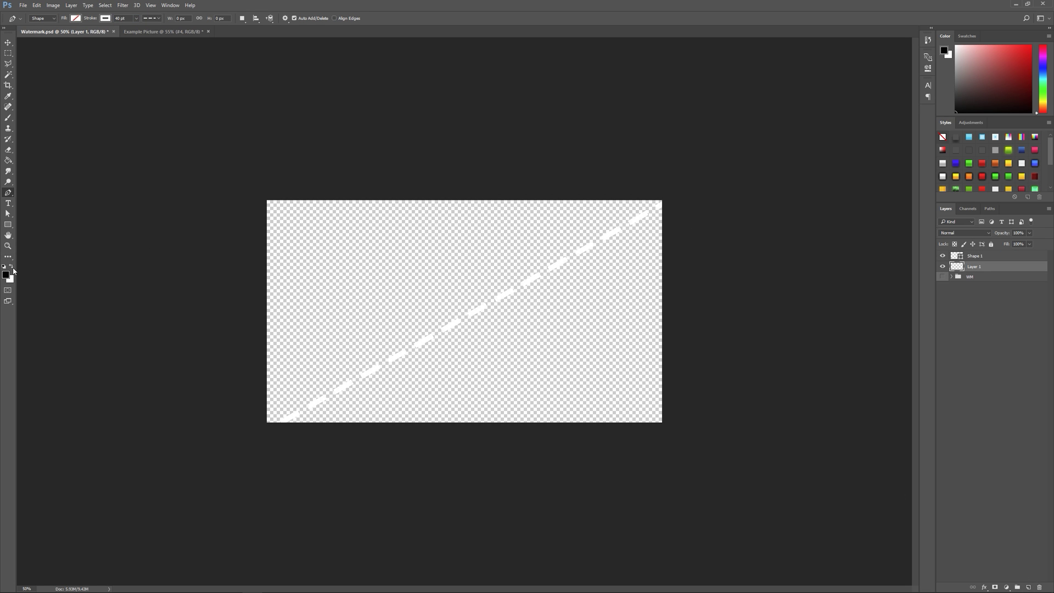
{"action": "left_click", "coordinate": [12, 161]}
{"action": "left_click", "coordinate": [363, 299]}
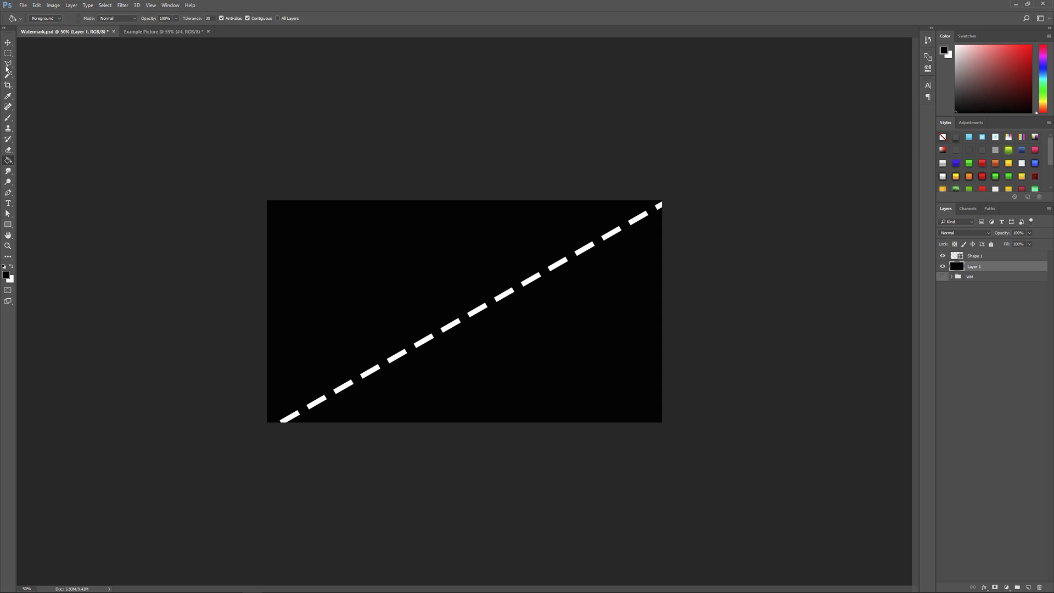
Free-transform the dashed line, rotating it about 1.3° and repositioning it to run from the canvas's lower-left to its upper-right corner
{"action": "key", "text": "v"}
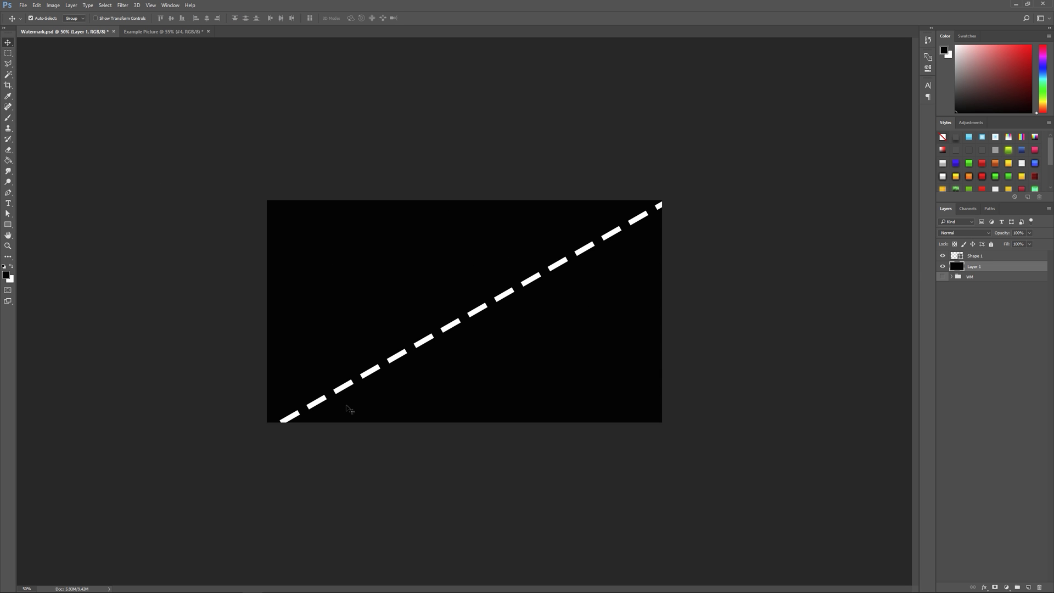
{"action": "left_click", "coordinate": [978, 258]}
{"action": "key", "text": "ctrl+t"}
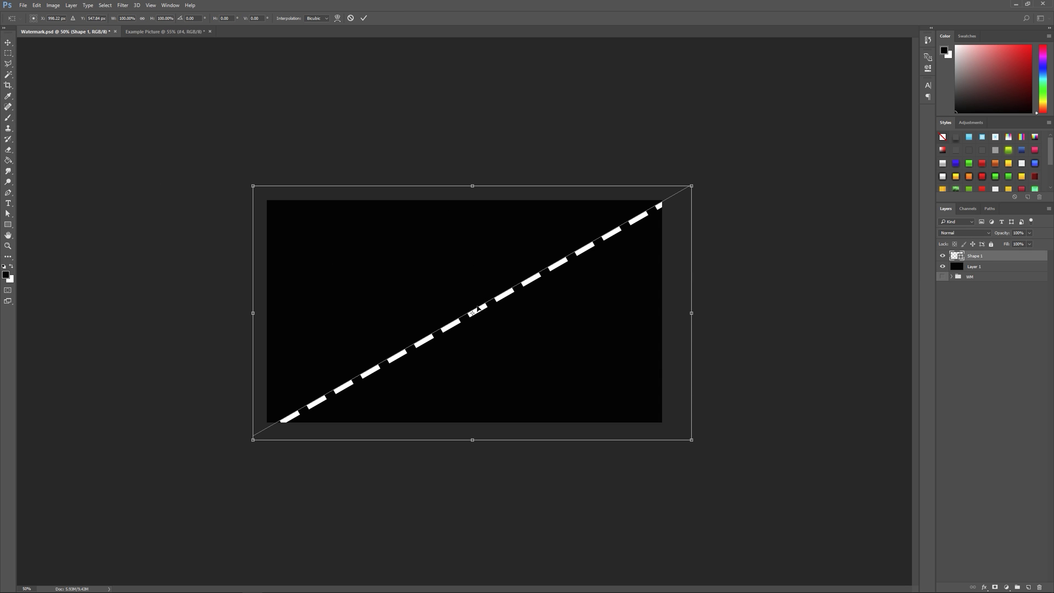
{"action": "left_click_drag", "start_coordinate": [478, 309], "coordinate": [464, 307]}
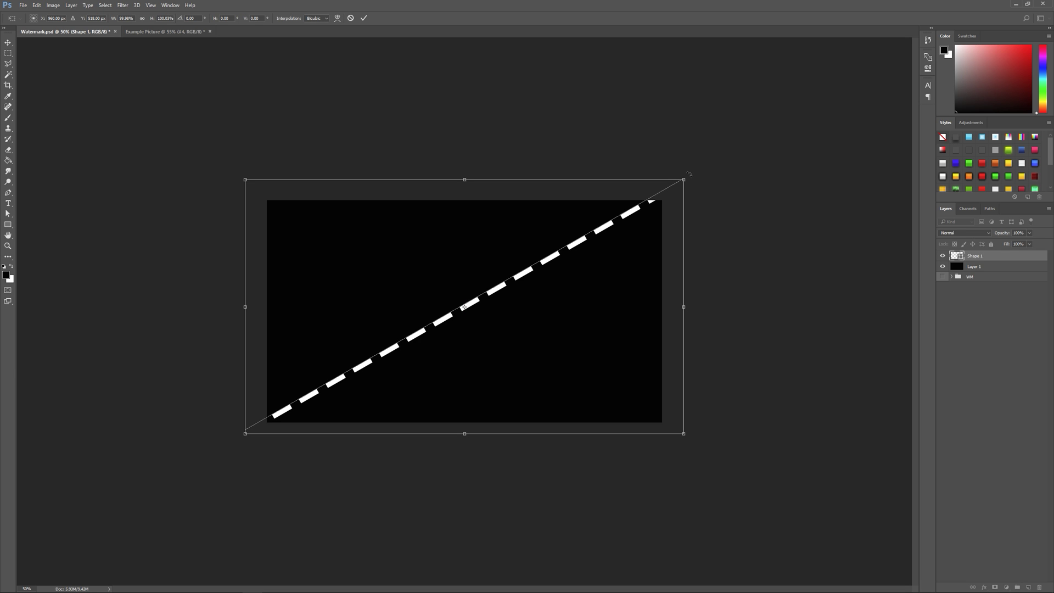
{"action": "left_click_drag", "start_coordinate": [690, 175], "coordinate": [695, 186]}
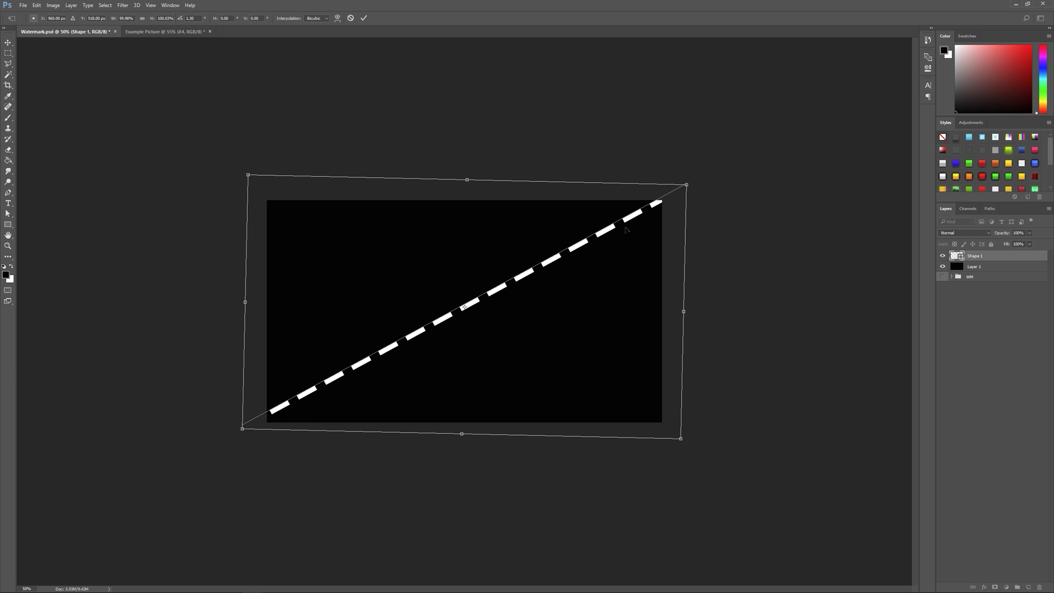
{"action": "left_click_drag", "start_coordinate": [592, 244], "coordinate": [588, 247]}
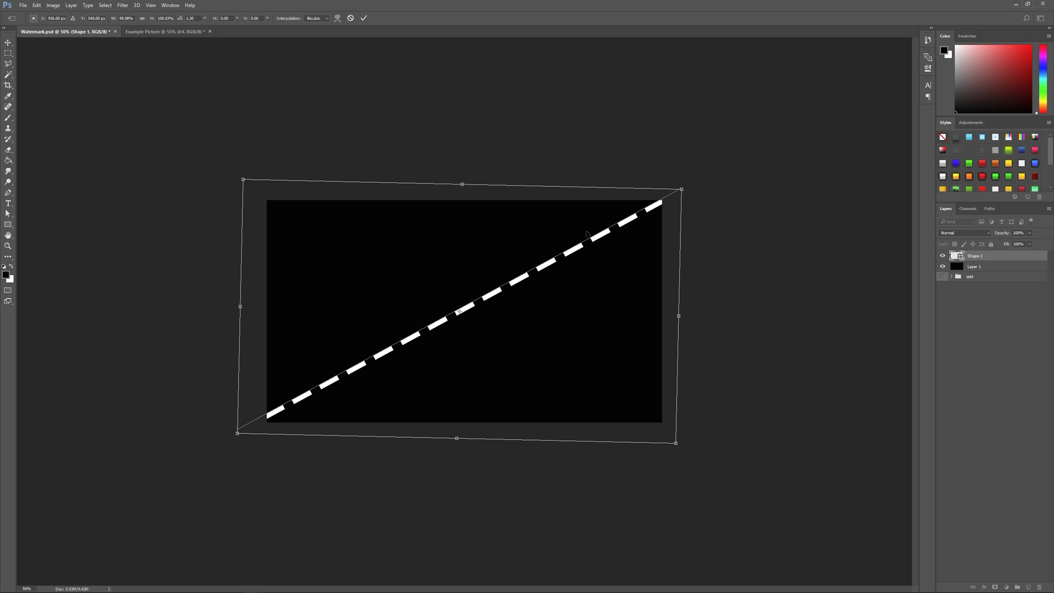
{"action": "key", "text": "Return"}
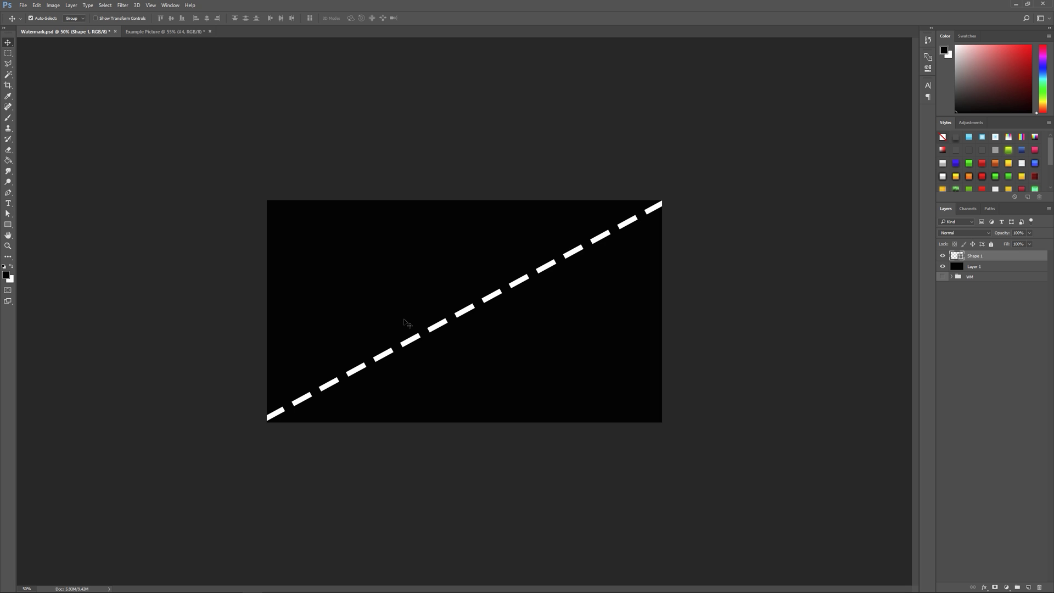
Switch to File Explorer and place the Logo (WM) file from Pictures > 3. YouTube > REBRAND into the Watermark document
{"action": "key", "text": "super"}
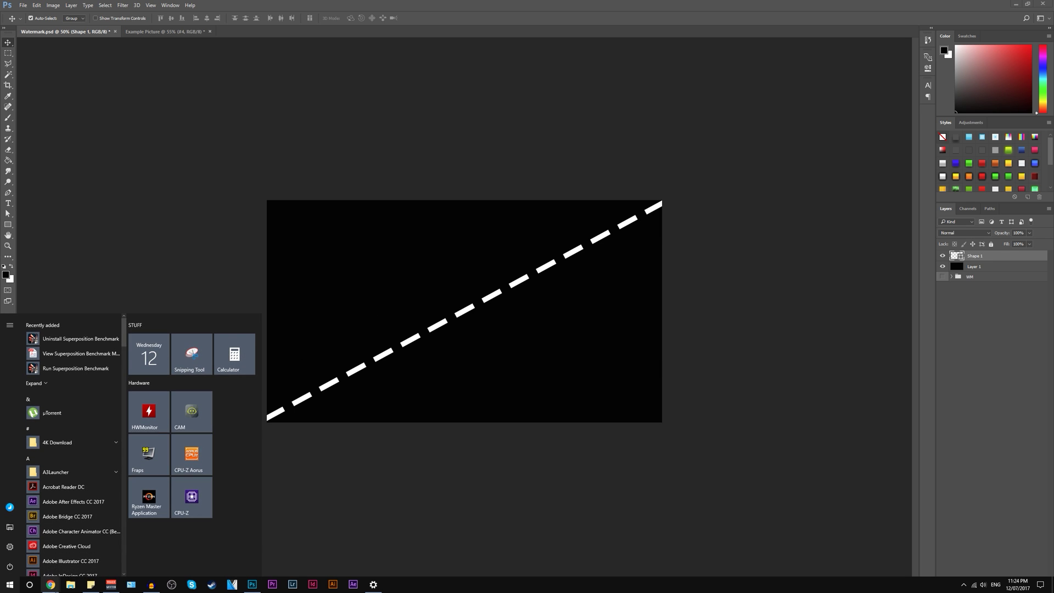
{"action": "left_click", "coordinate": [69, 585]}
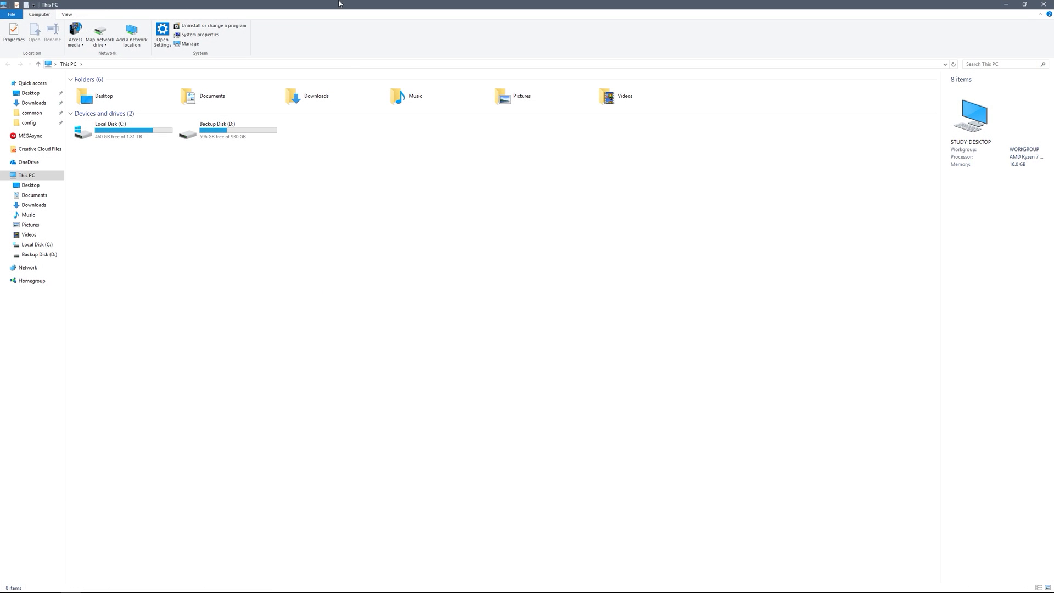
{"action": "left_click_drag", "start_coordinate": [339, 2], "coordinate": [468, 69]}
{"action": "double_click", "coordinate": [439, 184]}
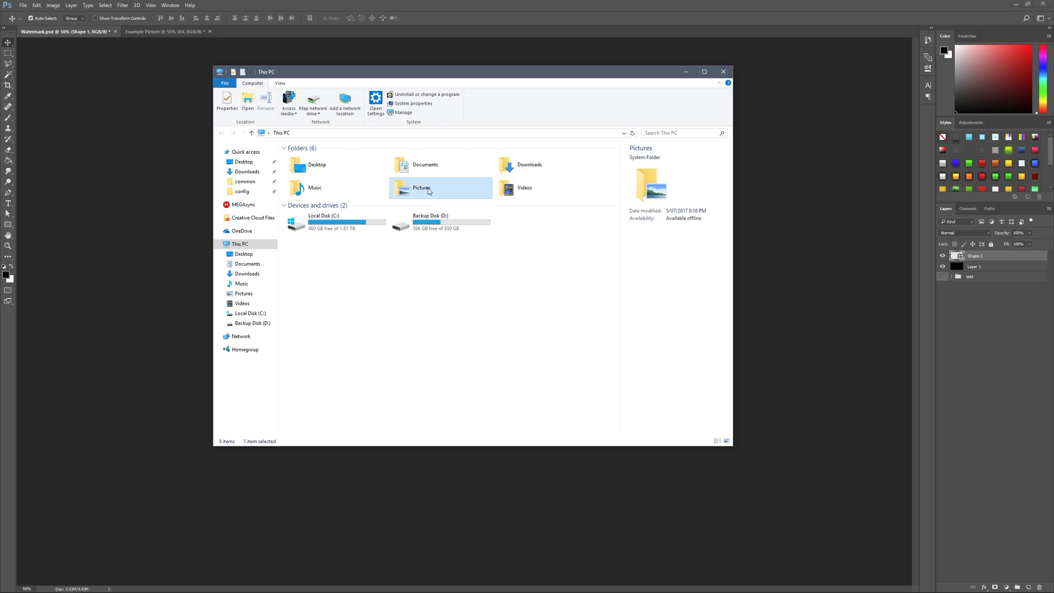
{"action": "left_click", "coordinate": [313, 175]}
{"action": "double_click", "coordinate": [314, 176]}
{"action": "double_click", "coordinate": [359, 186]}
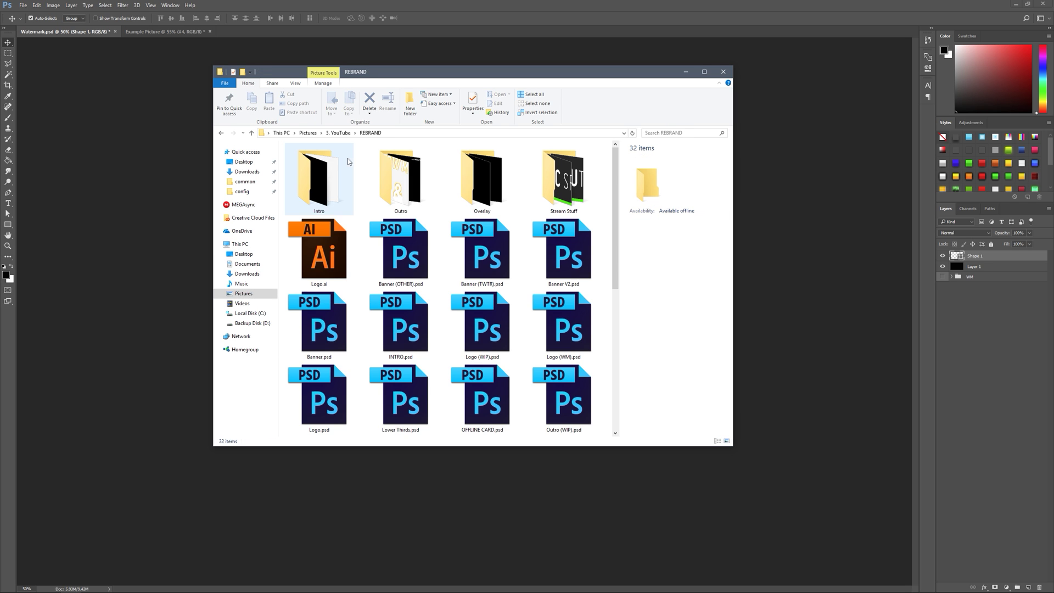
{"action": "scroll", "coordinate": [383, 249], "scroll_direction": "down", "scroll_amount": 5}
{"action": "left_click_drag", "start_coordinate": [484, 406], "coordinate": [207, 322]}
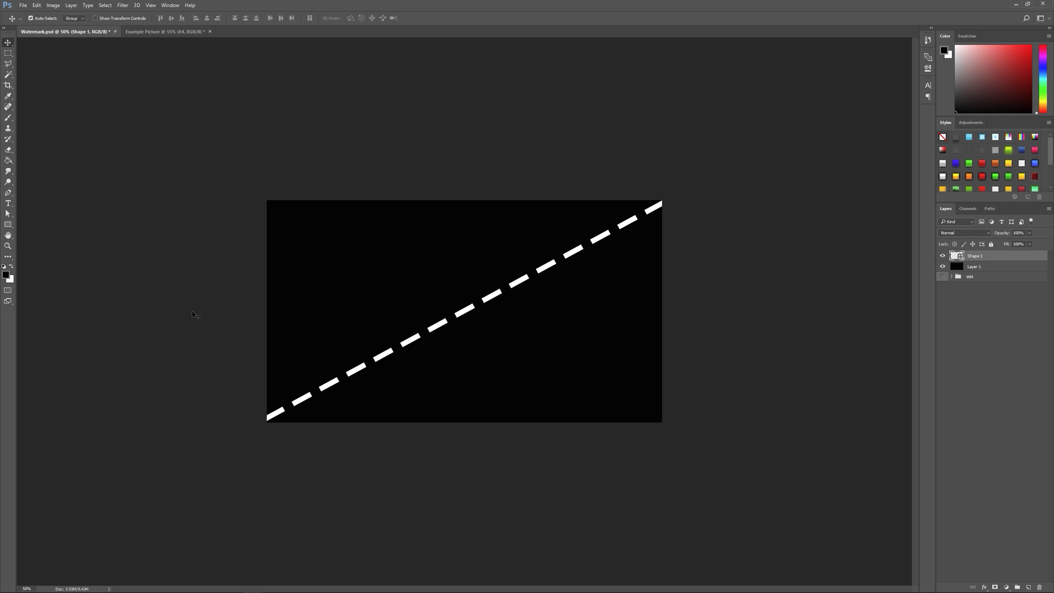
Scale the placed wolf logo to 29% and position it over the lower-left part of the dashed line
{"action": "left_click_drag", "start_coordinate": [523, 265], "coordinate": [438, 254]}
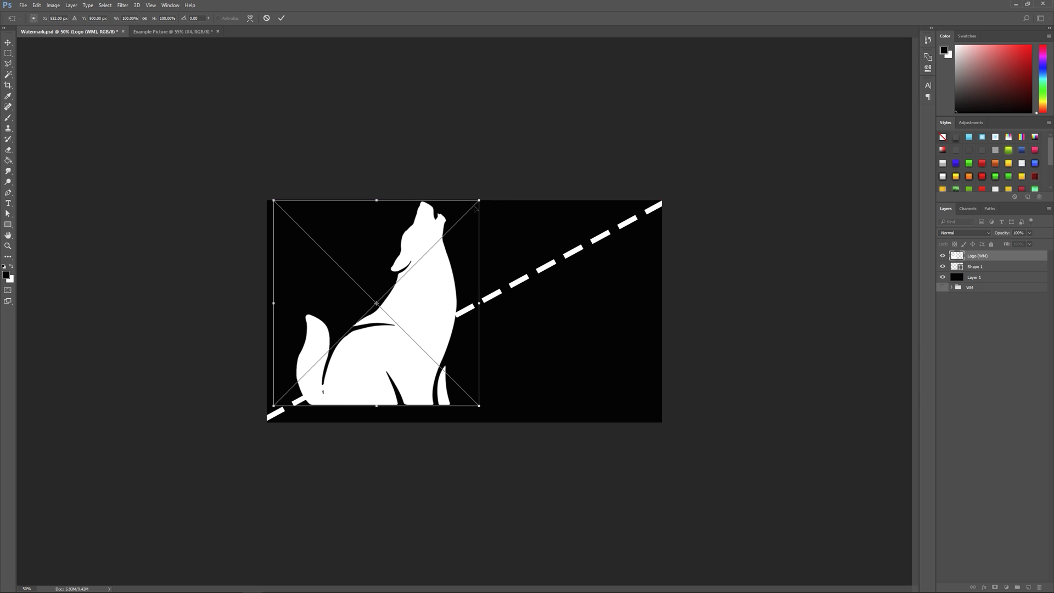
{"action": "left_click_drag", "start_coordinate": [481, 198], "coordinate": [392, 252]}
{"action": "left_click_drag", "start_coordinate": [391, 316], "coordinate": [384, 357]}
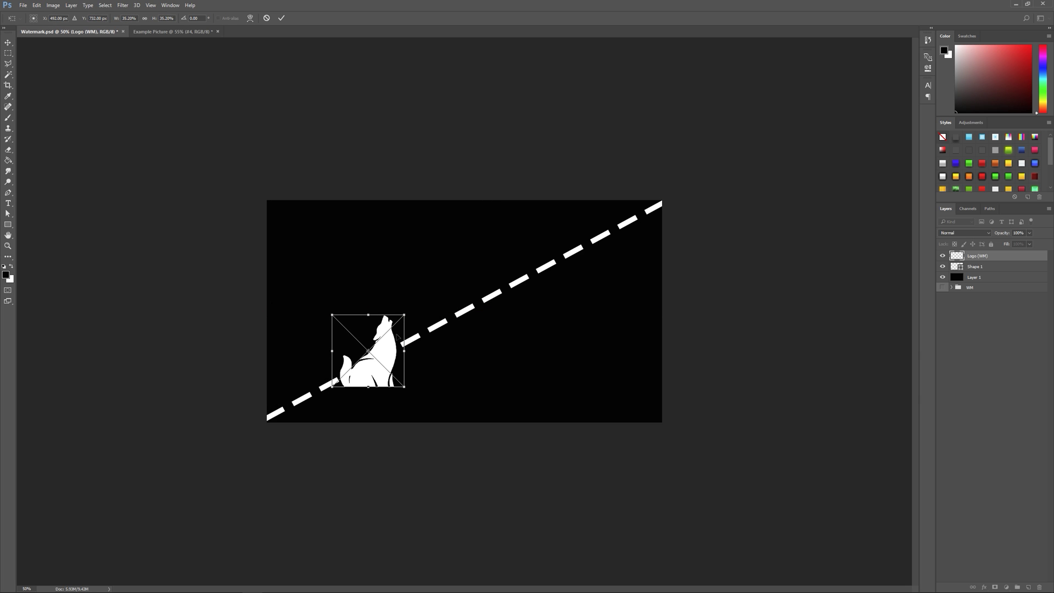
{"action": "left_click_drag", "start_coordinate": [404, 313], "coordinate": [397, 321]}
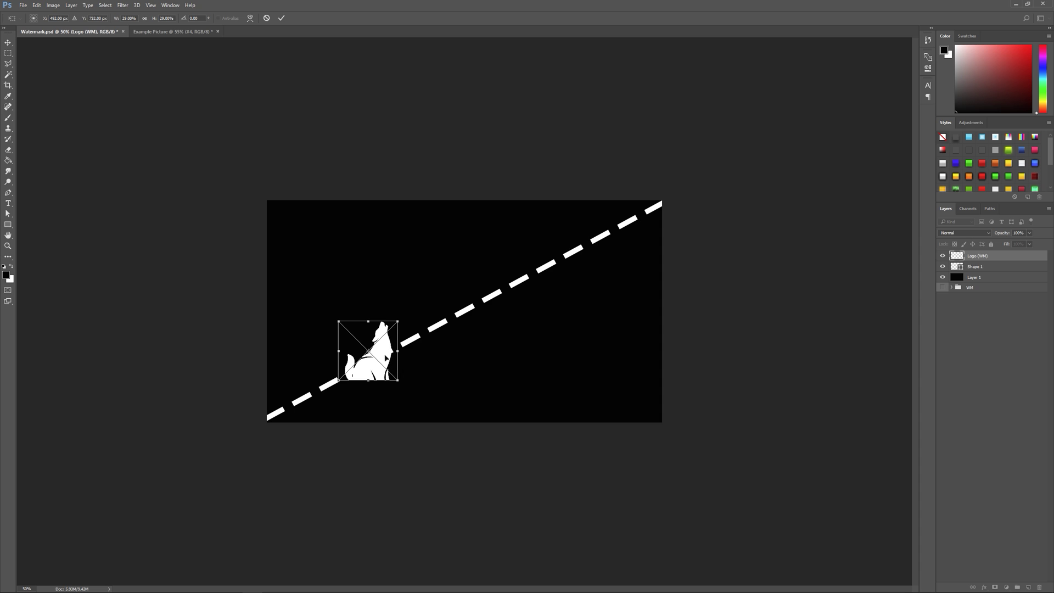
{"action": "key", "text": "Return"}
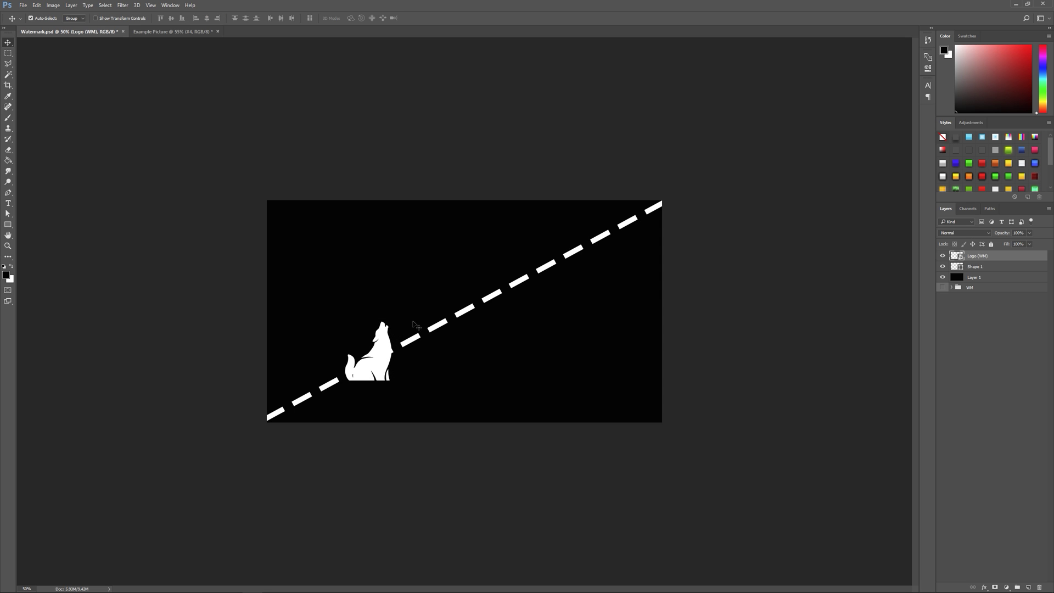
Duplicate the wolf logo and move the copy along the dashed line to its upper-right part
{"action": "key", "text": "ctrl+j"}
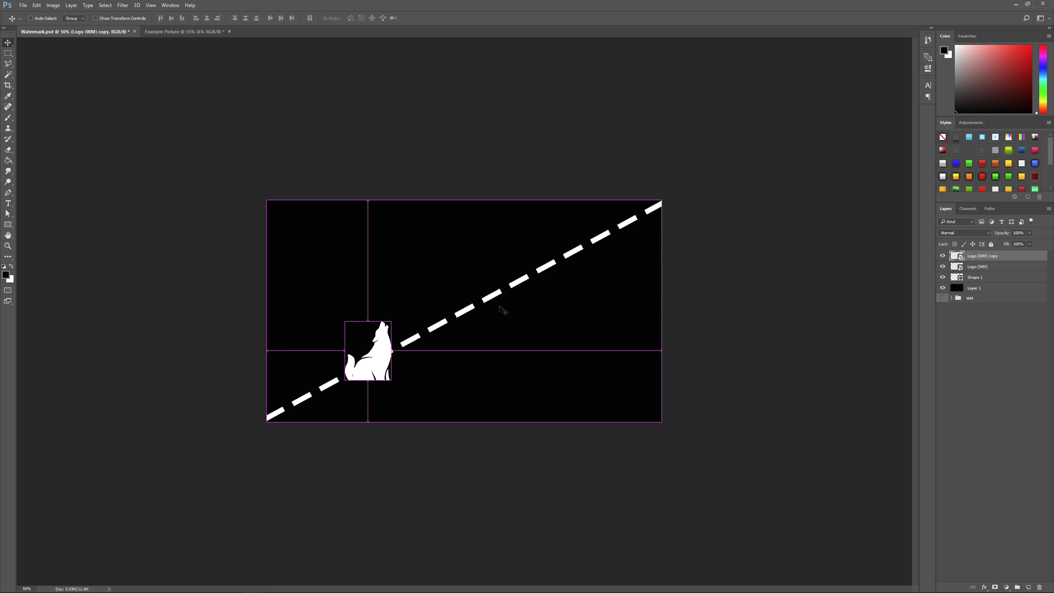
{"action": "key", "text": "ctrl+t"}
{"action": "left_click_drag", "start_coordinate": [384, 353], "coordinate": [577, 256]}
{"action": "key", "text": "Return"}
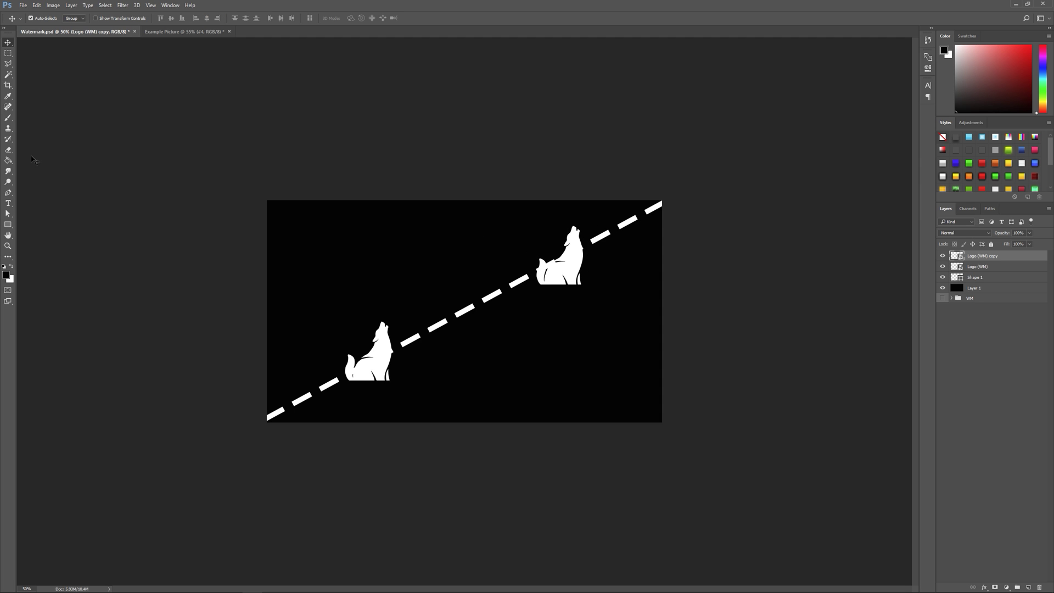
Rasterize the Shape 1 layer and erase the dashes that run into the two wolf logos
{"action": "left_click", "coordinate": [9, 150]}
{"action": "right_click", "coordinate": [454, 275]}
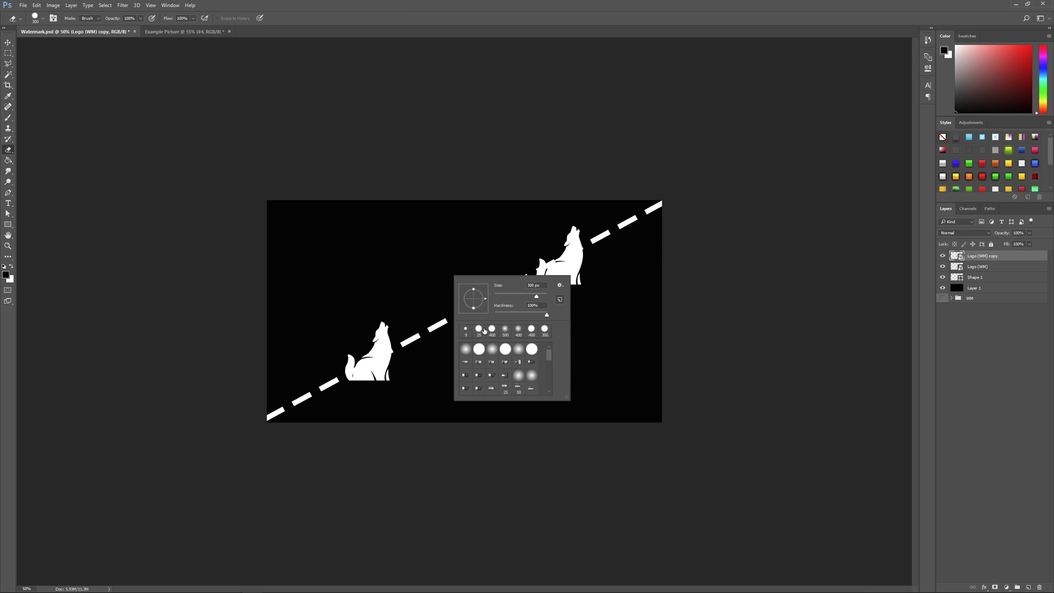
{"action": "left_click", "coordinate": [557, 118]}
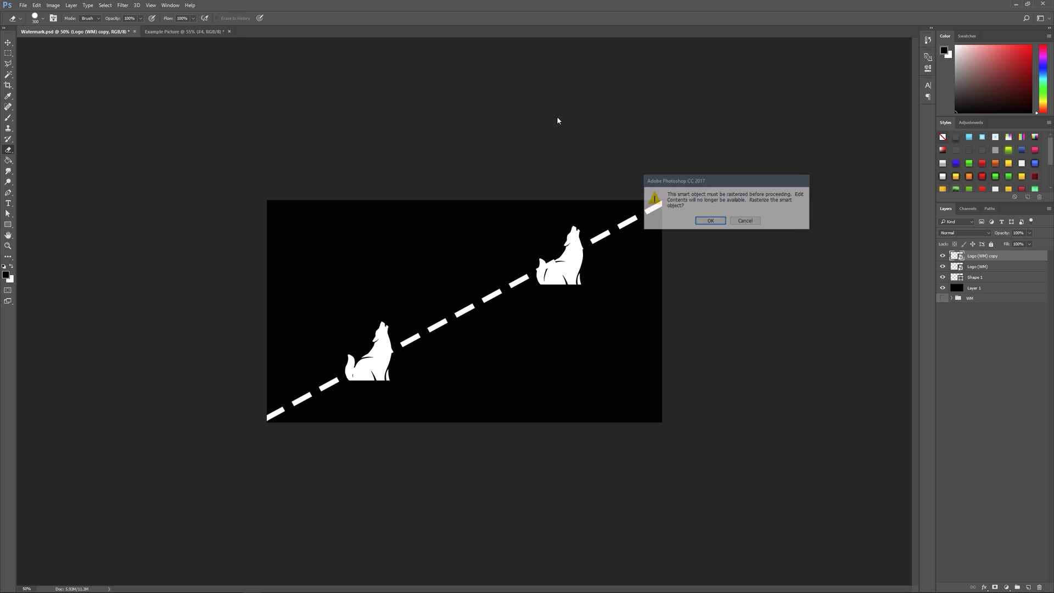
{"action": "left_click", "coordinate": [746, 221]}
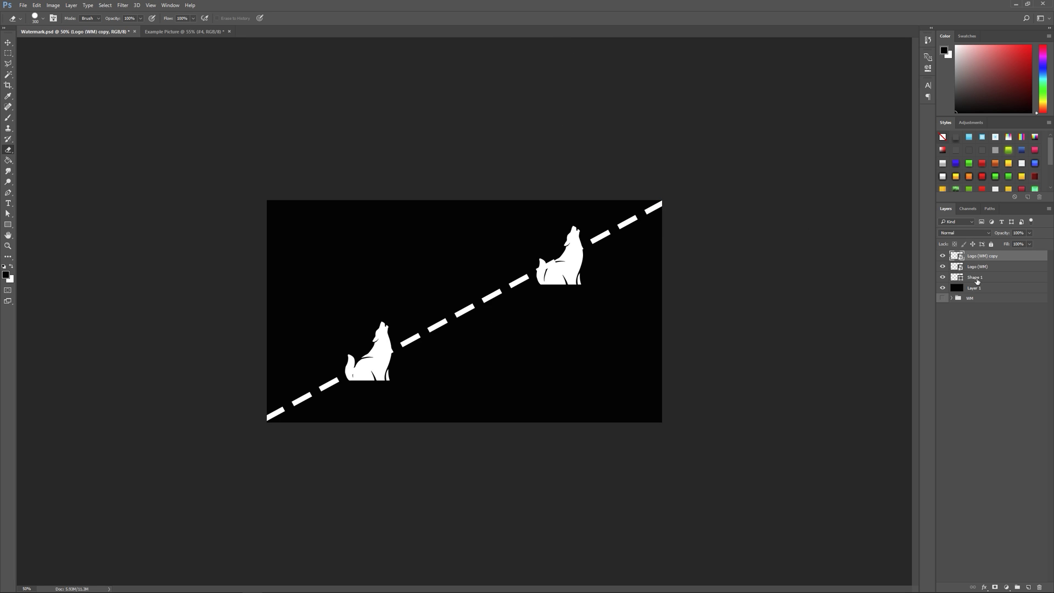
{"action": "left_click", "coordinate": [974, 277]}
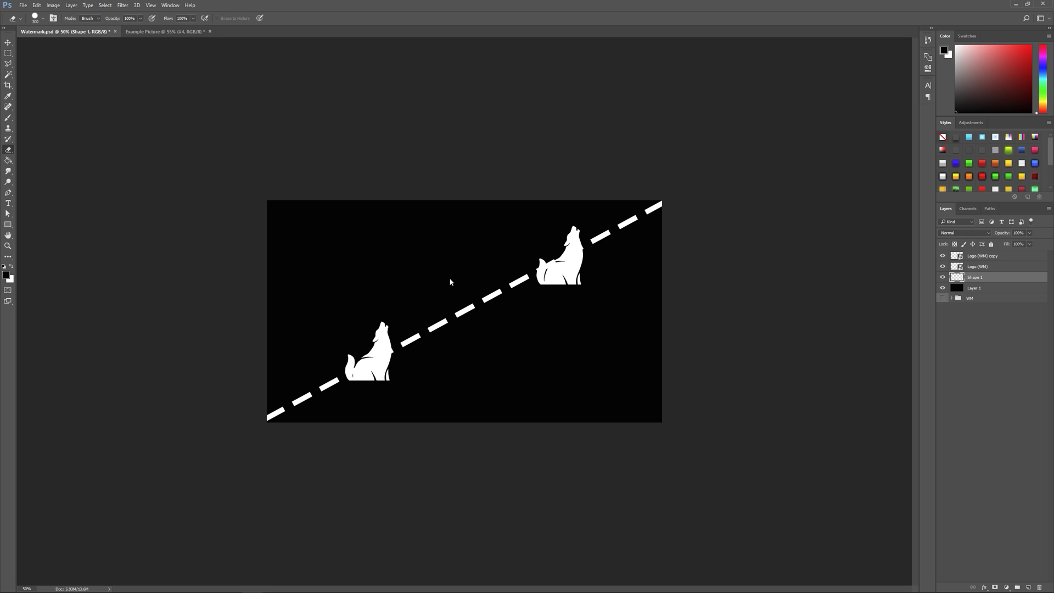
{"action": "left_click", "coordinate": [528, 231]}
{"action": "left_click", "coordinate": [8, 42]}
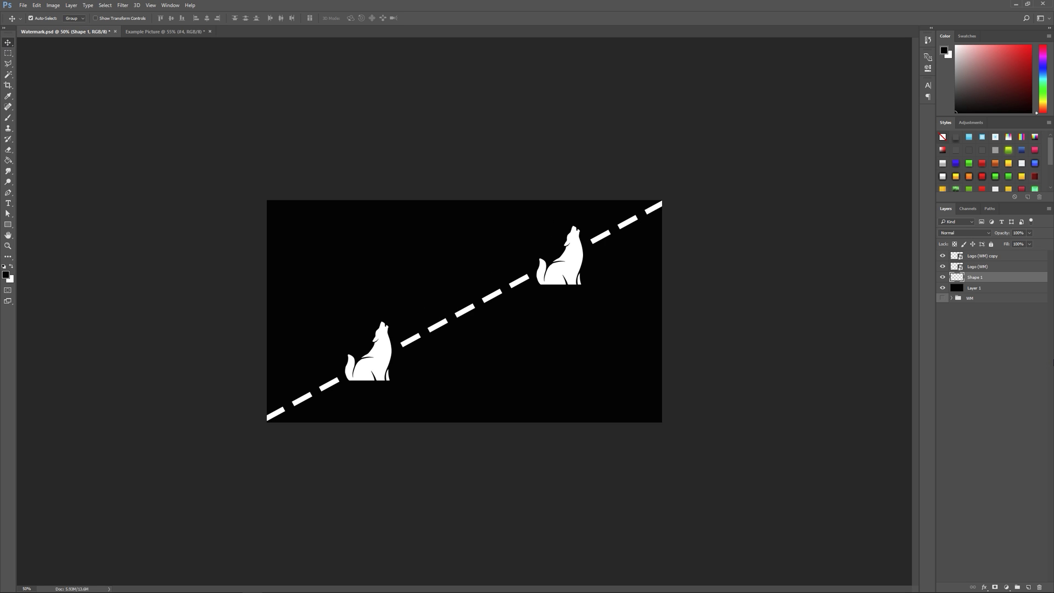
Hide the black Layer 1 and define the transparent dashed line and wolf artwork as a pattern
{"action": "left_click", "coordinate": [942, 287]}
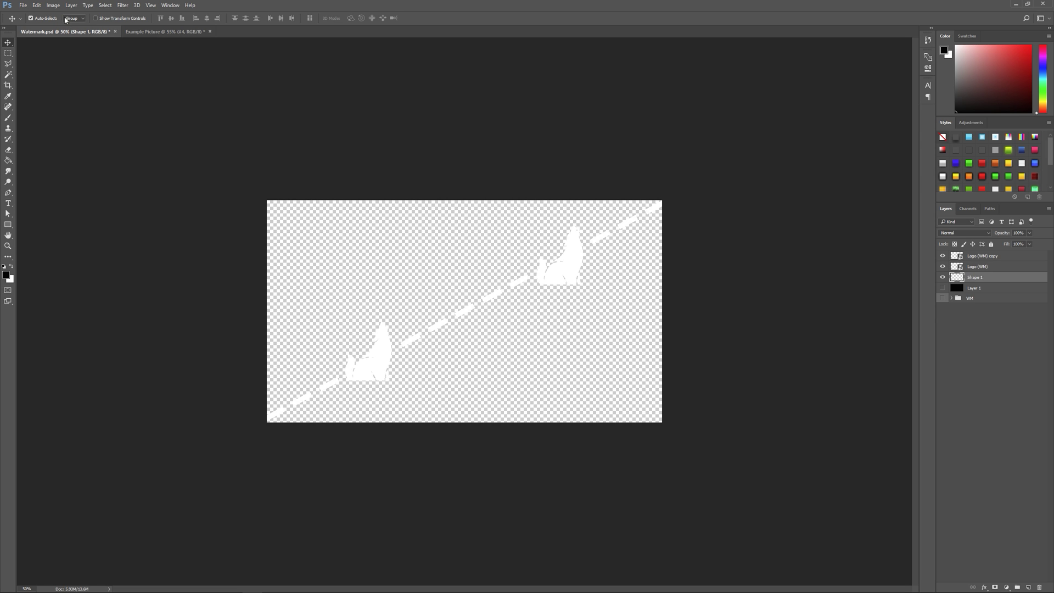
{"action": "left_click", "coordinate": [37, 5]}
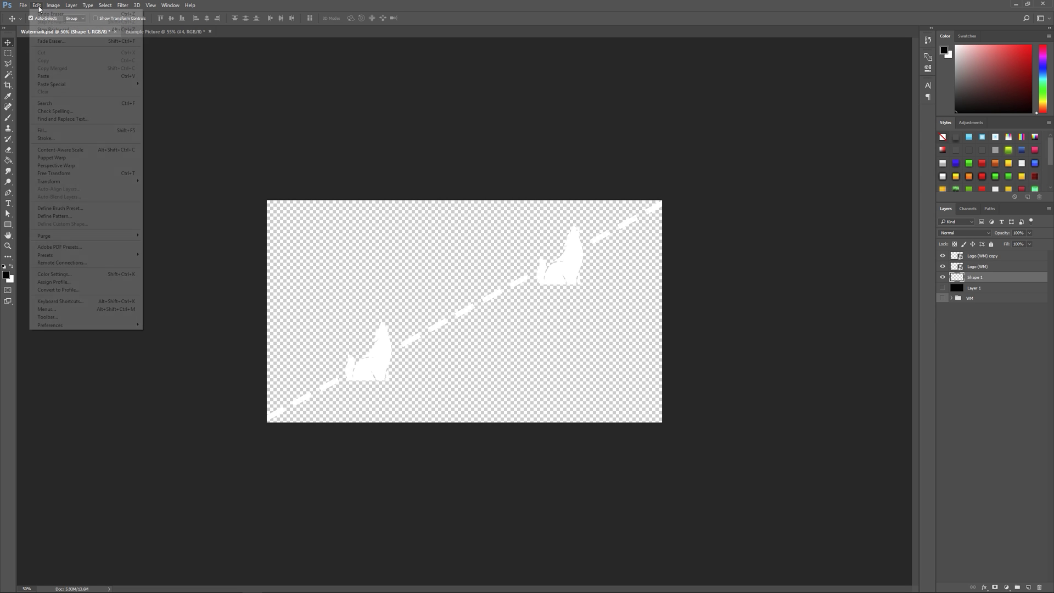
{"action": "left_click", "coordinate": [87, 216]}
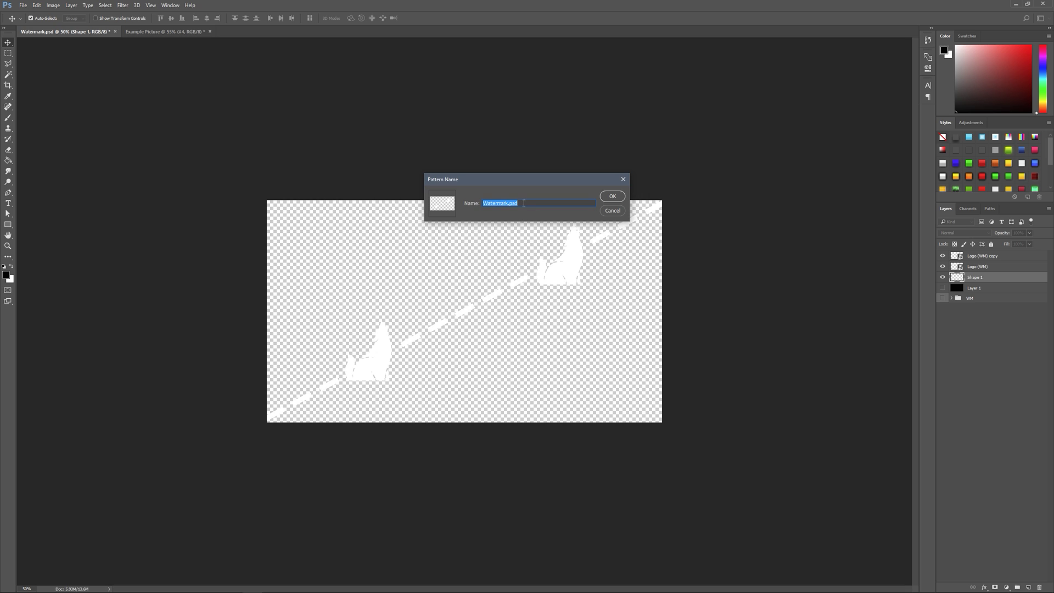
{"action": "left_click", "coordinate": [523, 203]}
{"action": "key", "text": "BackSpace"}
{"action": "left_click", "coordinate": [611, 197]}
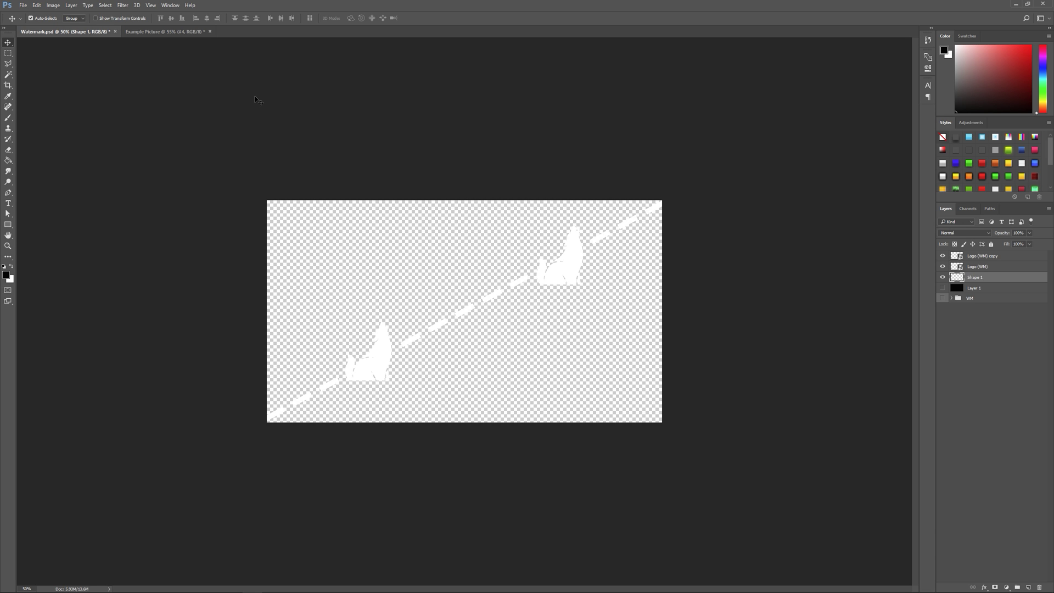
Switch to the Example Picture document and review the example images by showing layers #1 to #3 and hiding them one by one
{"action": "left_click", "coordinate": [176, 31]}
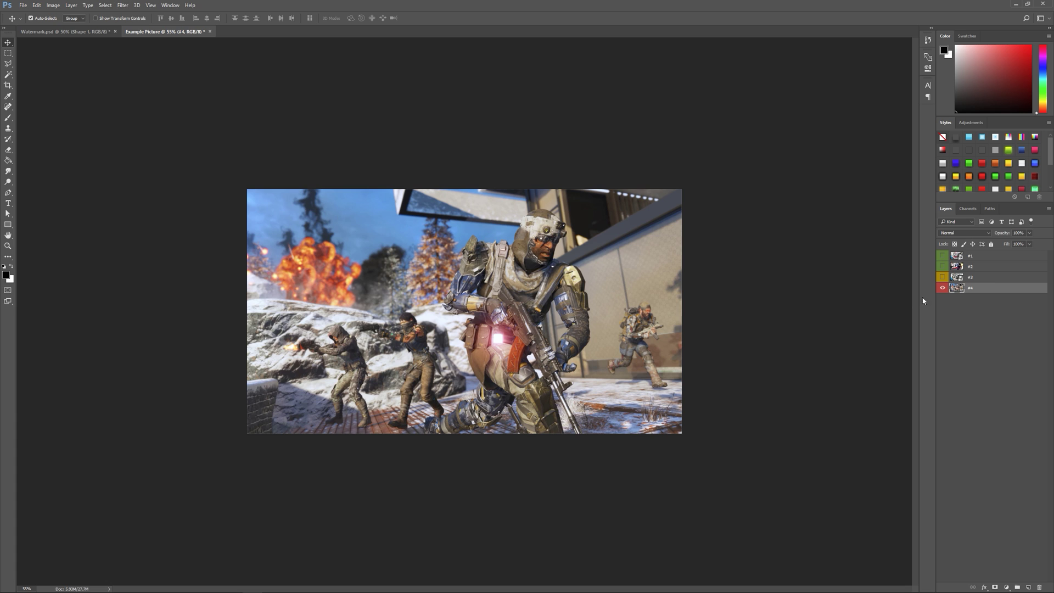
{"action": "left_click_drag", "start_coordinate": [942, 277], "coordinate": [941, 256]}
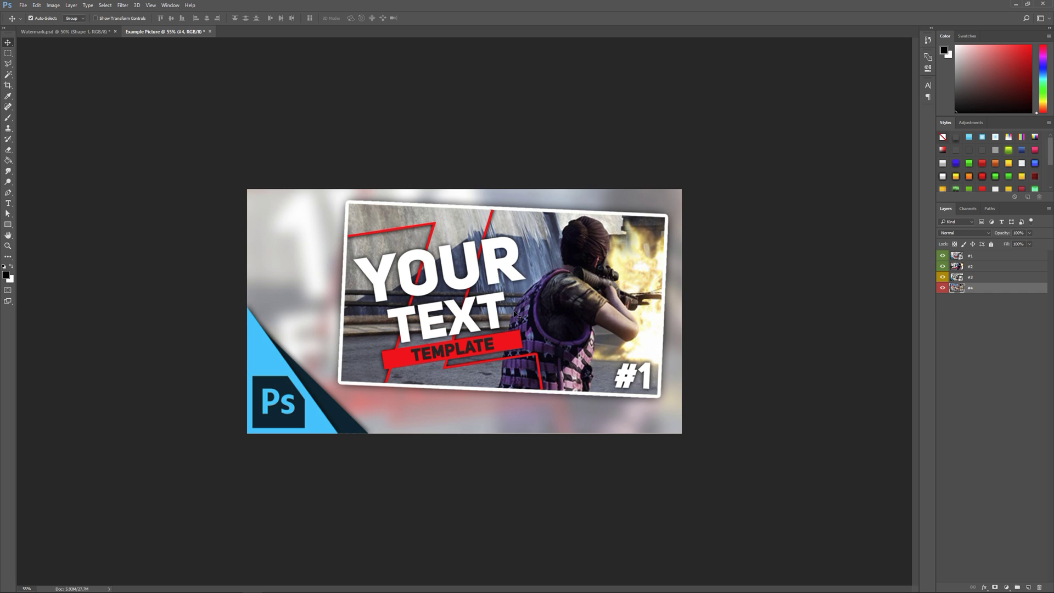
{"action": "left_click", "coordinate": [943, 255]}
{"action": "left_click", "coordinate": [965, 268]}
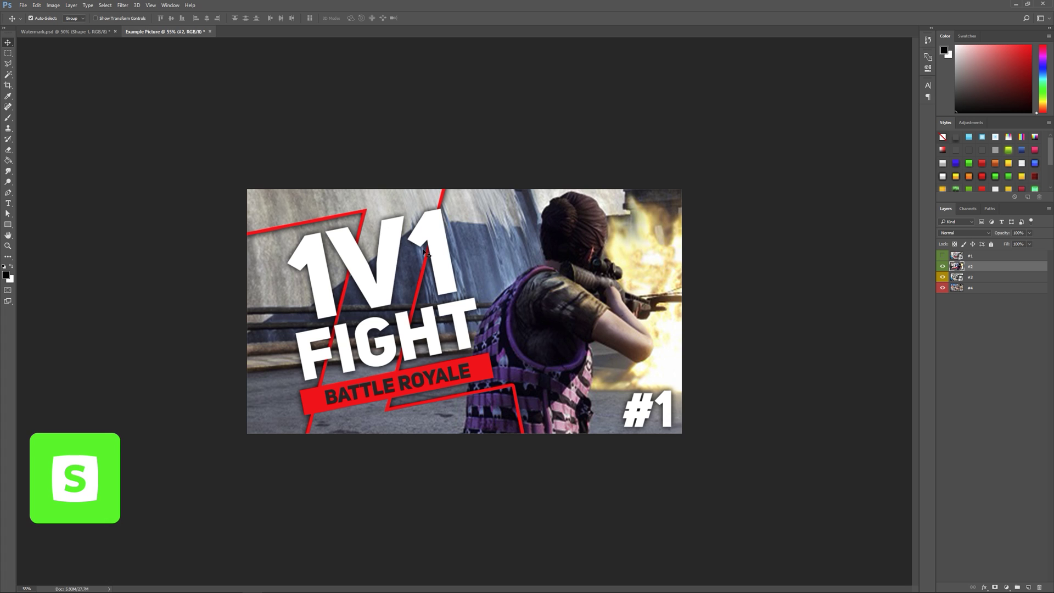
{"action": "left_click", "coordinate": [943, 267]}
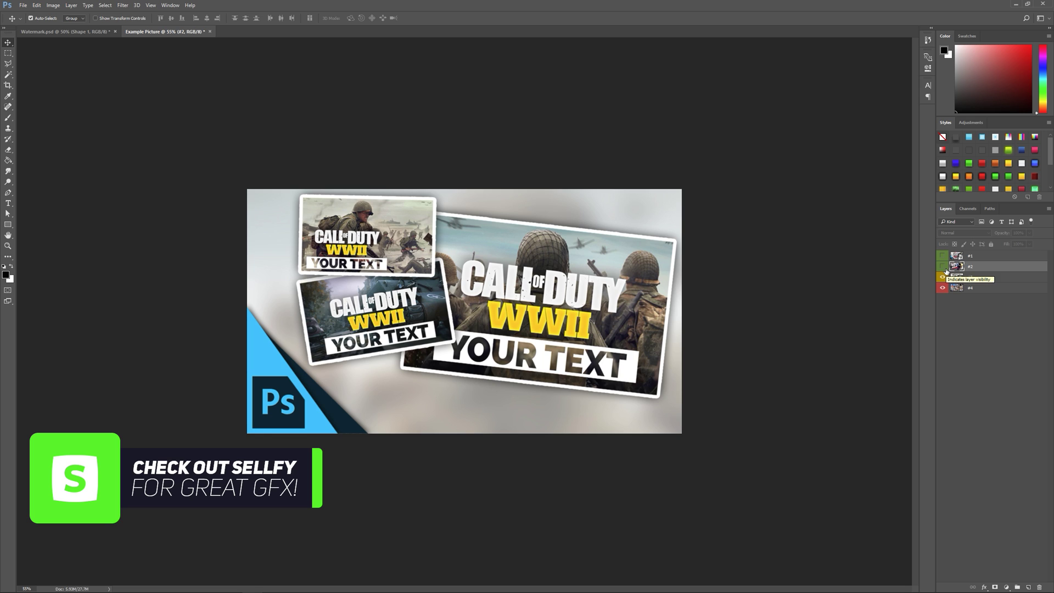
{"action": "left_click", "coordinate": [942, 277]}
{"action": "left_click", "coordinate": [942, 277]}
{"action": "left_click", "coordinate": [496, 303]}
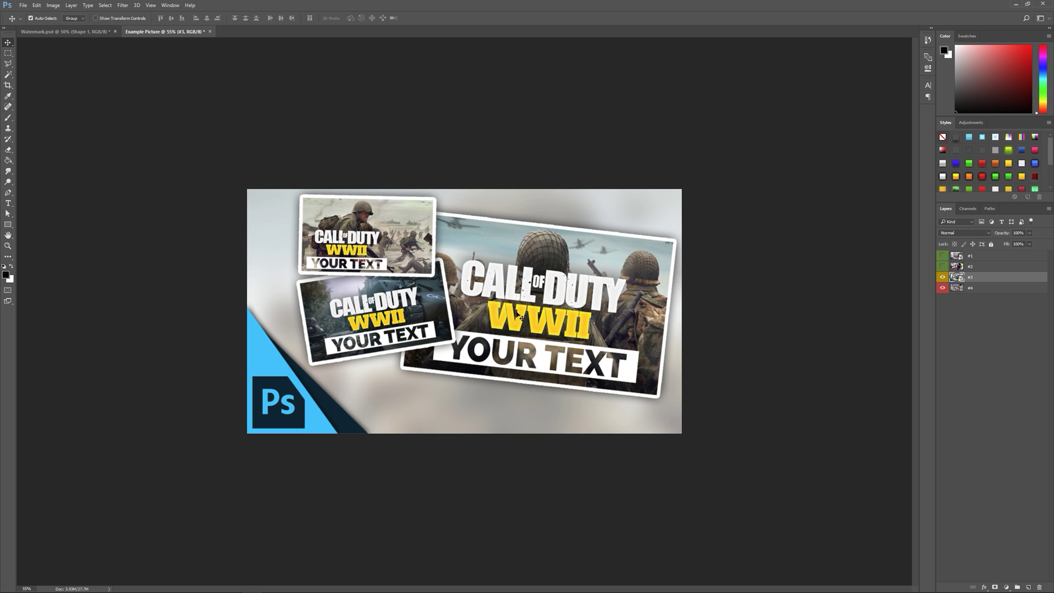
{"action": "left_click", "coordinate": [942, 277]}
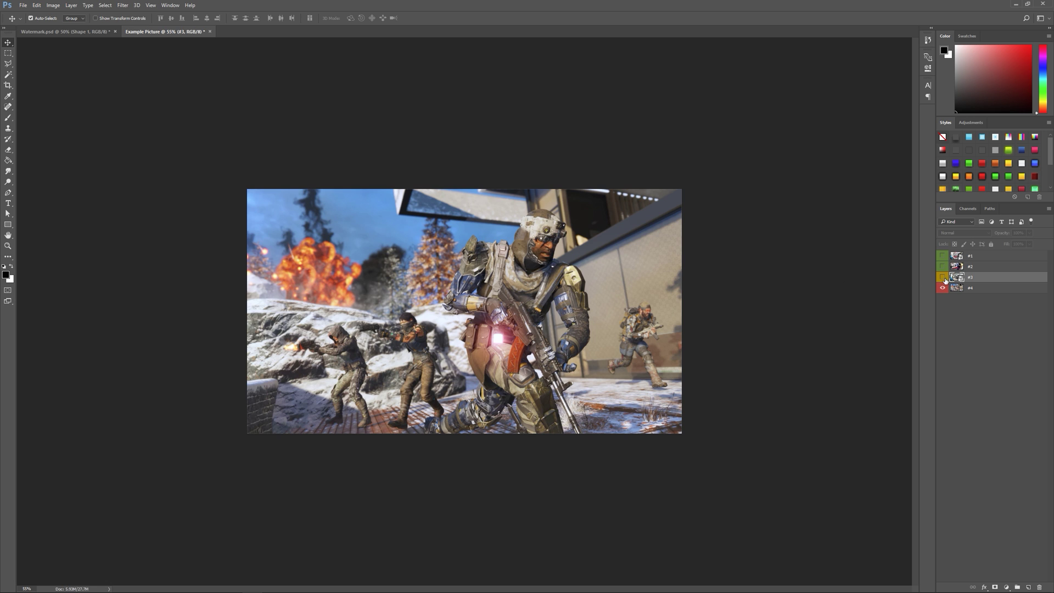
Add a new layer above #4, fill it with white and reduce its Fill to 0%
{"action": "left_click", "coordinate": [980, 291]}
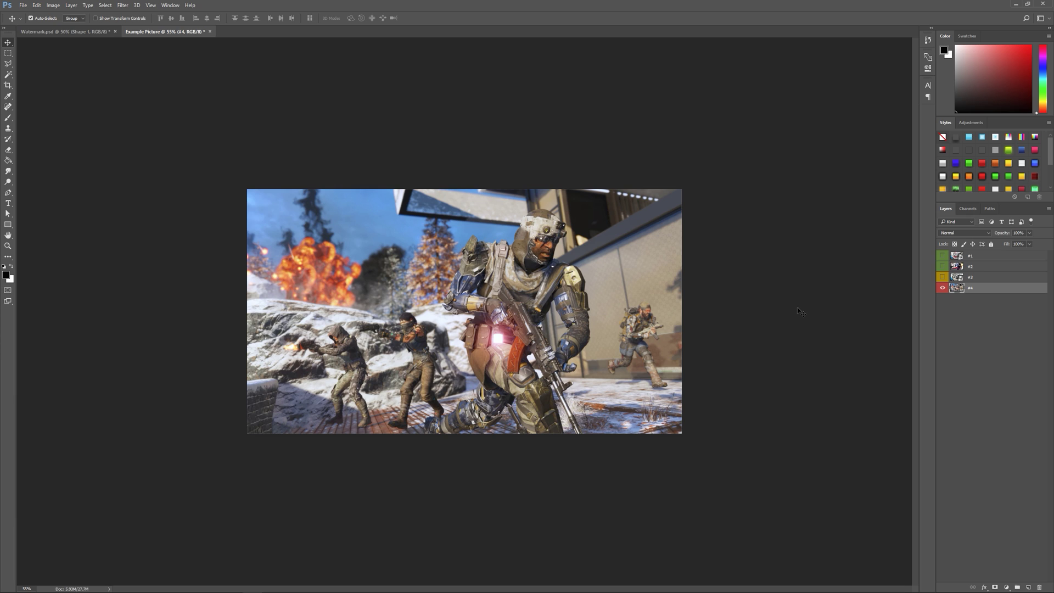
{"action": "left_click", "coordinate": [1028, 586]}
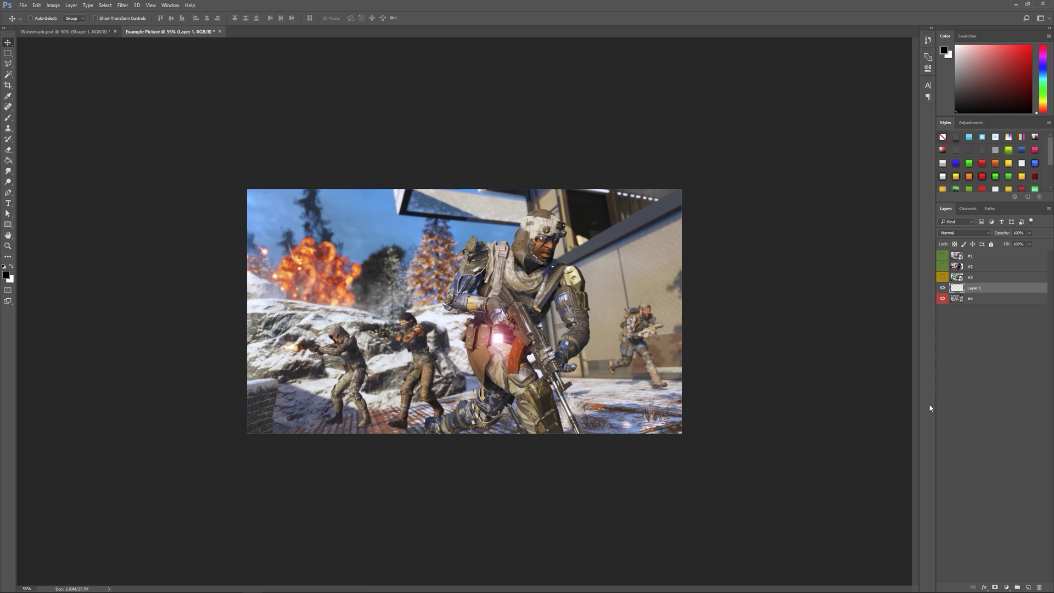
{"action": "key", "text": "ctrl+BackSpace"}
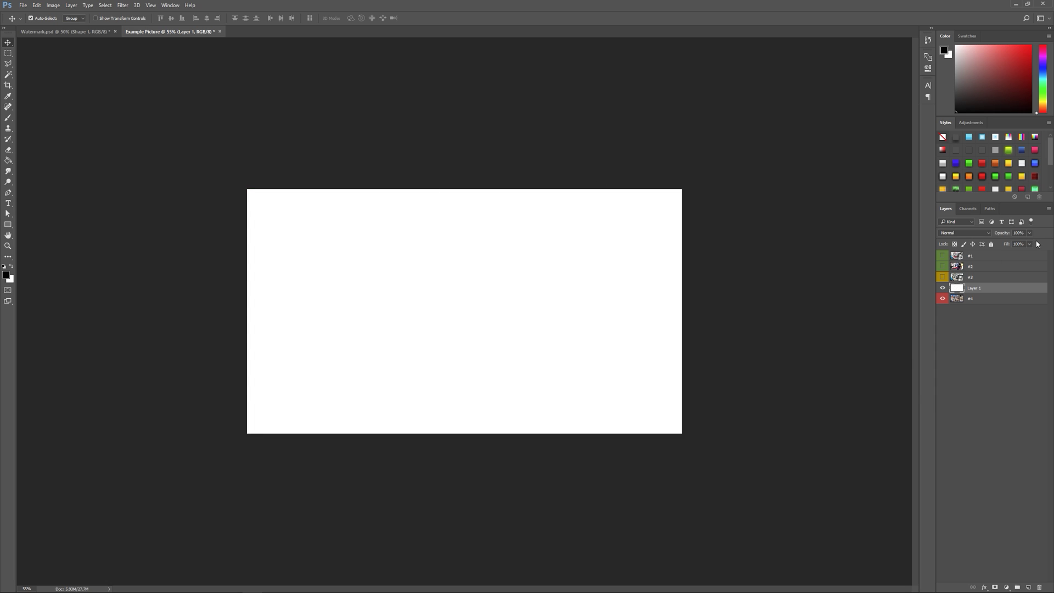
{"action": "left_click", "coordinate": [1028, 244]}
{"action": "left_click_drag", "start_coordinate": [1028, 254], "coordinate": [969, 255]}
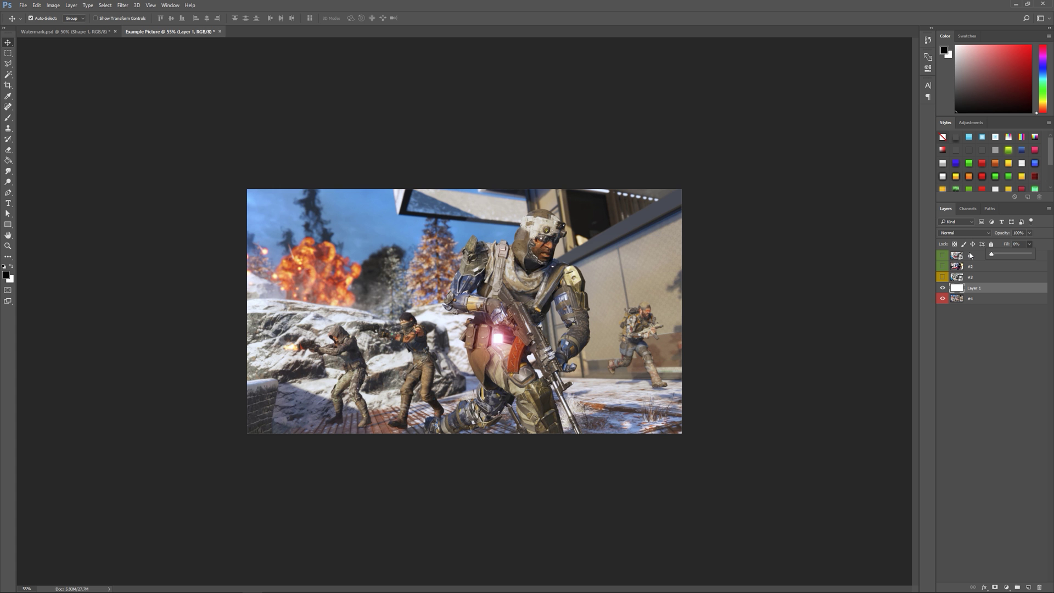
{"action": "left_click", "coordinate": [1000, 325]}
Add a Pattern Overlay effect to Layer 1 using the newly defined dashed-line wolf pattern
{"action": "double_click", "coordinate": [999, 287]}
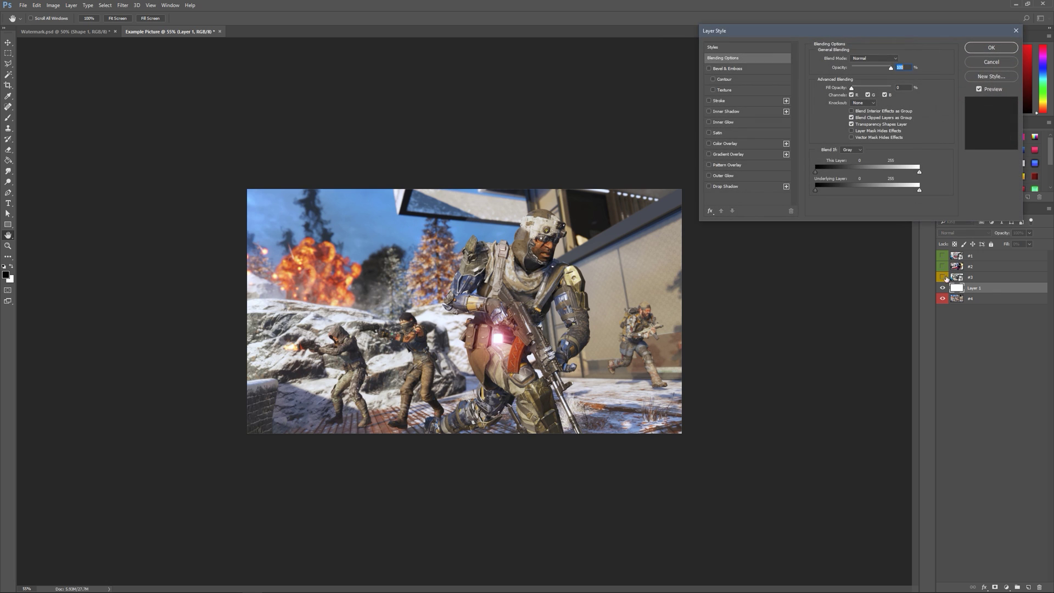
{"action": "left_click", "coordinate": [745, 166]}
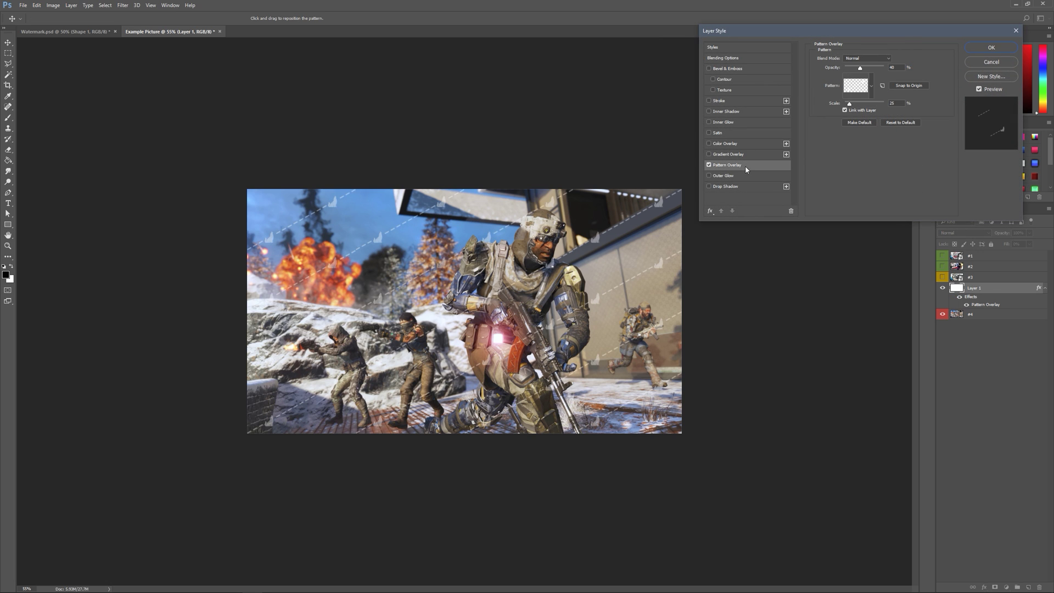
{"action": "left_click", "coordinate": [852, 87]}
{"action": "left_click", "coordinate": [817, 112]}
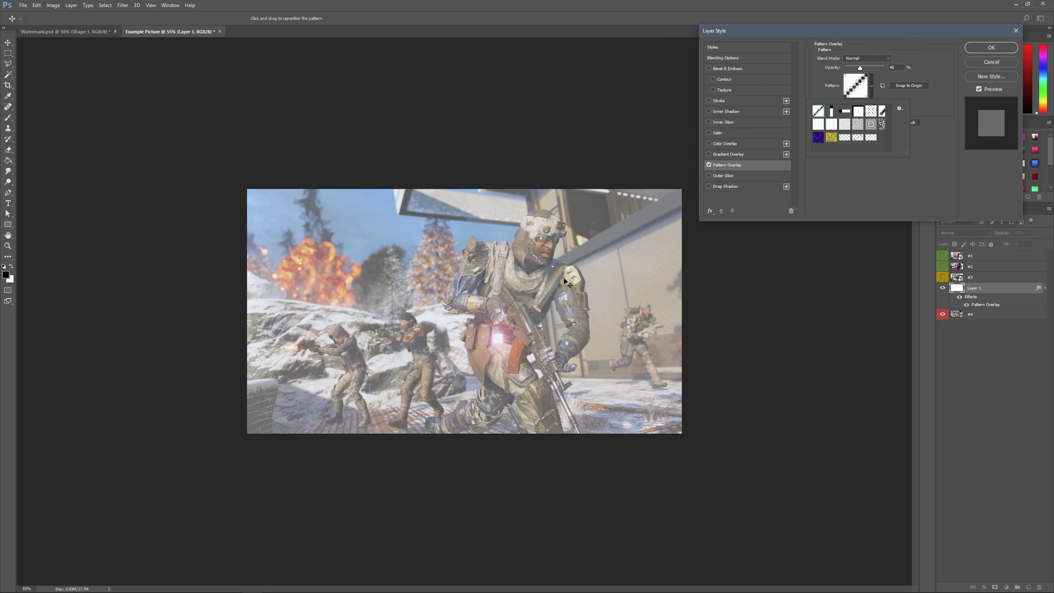
{"action": "left_click", "coordinate": [872, 138]}
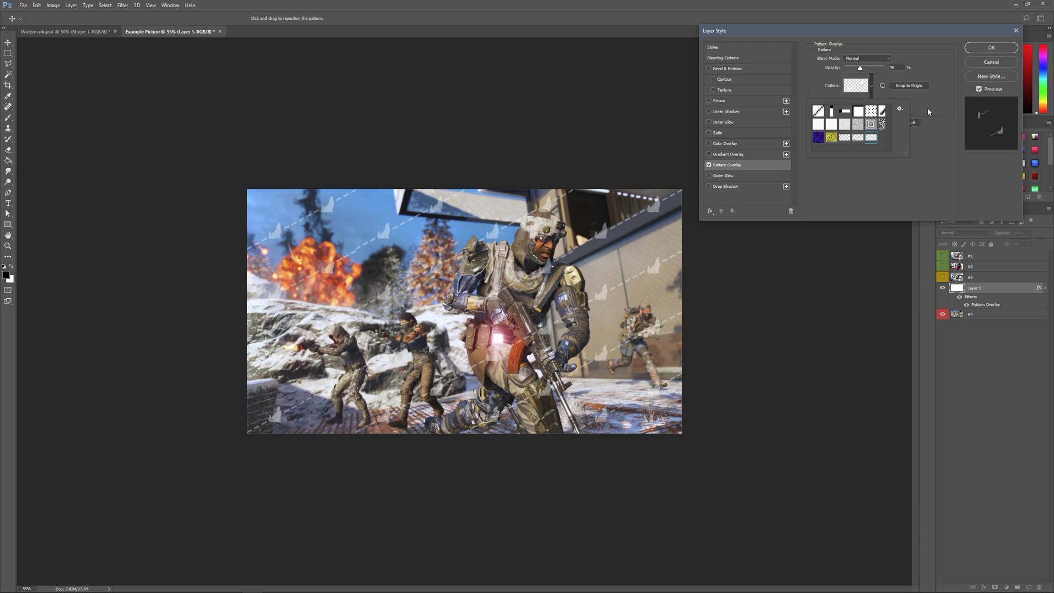
Set the pattern overlay's opacity to 100% and its scale to 25%
{"action": "left_click", "coordinate": [860, 67]}
{"action": "left_click_drag", "start_coordinate": [860, 68], "coordinate": [885, 69]}
{"action": "mouse_move", "coordinate": [849, 103]}
{"action": "left_mouse_down"}
{"action": "mouse_move", "coordinate": [916, 104]}
{"action": "mouse_move", "coordinate": [849, 106]}
{"action": "left_mouse_up"}
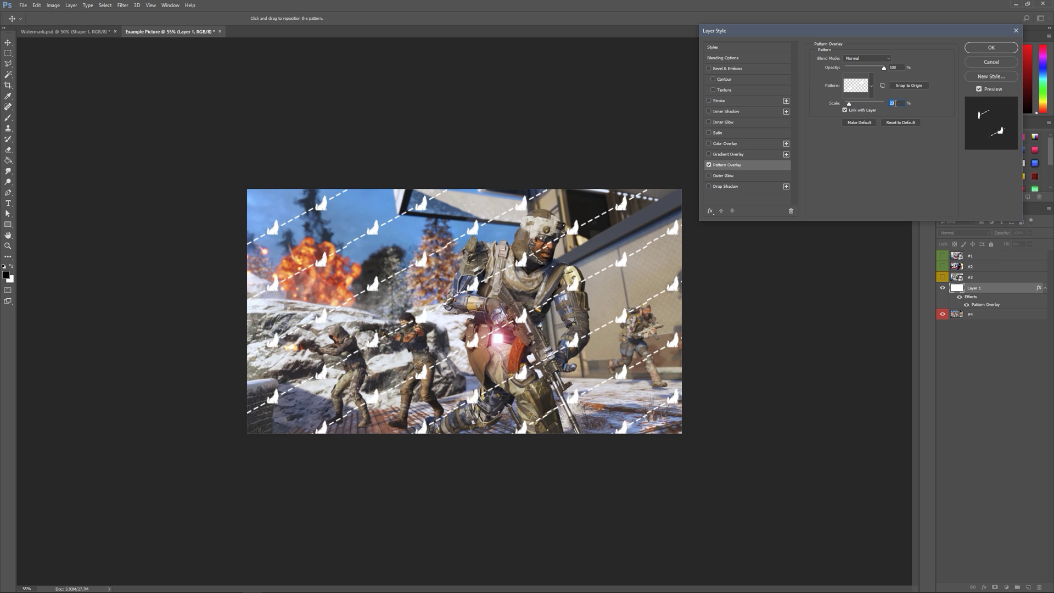
{"action": "type", "text": "25"}
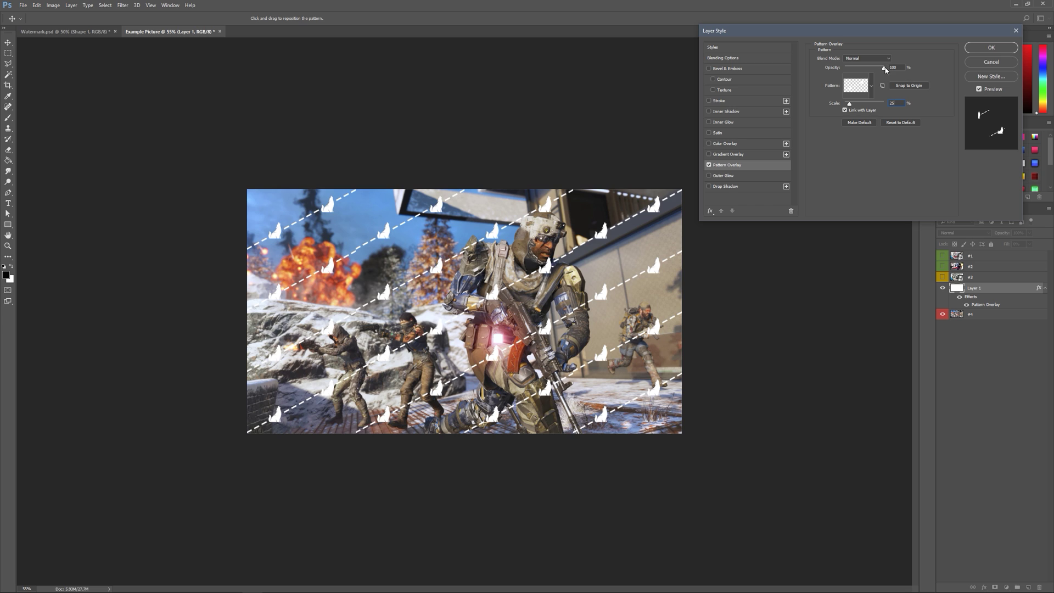
{"action": "left_click", "coordinate": [884, 68]}
Try the Overlay blend mode on the pattern overlay, and return it to Normal
{"action": "left_click", "coordinate": [867, 58]}
{"action": "left_click", "coordinate": [865, 135]}
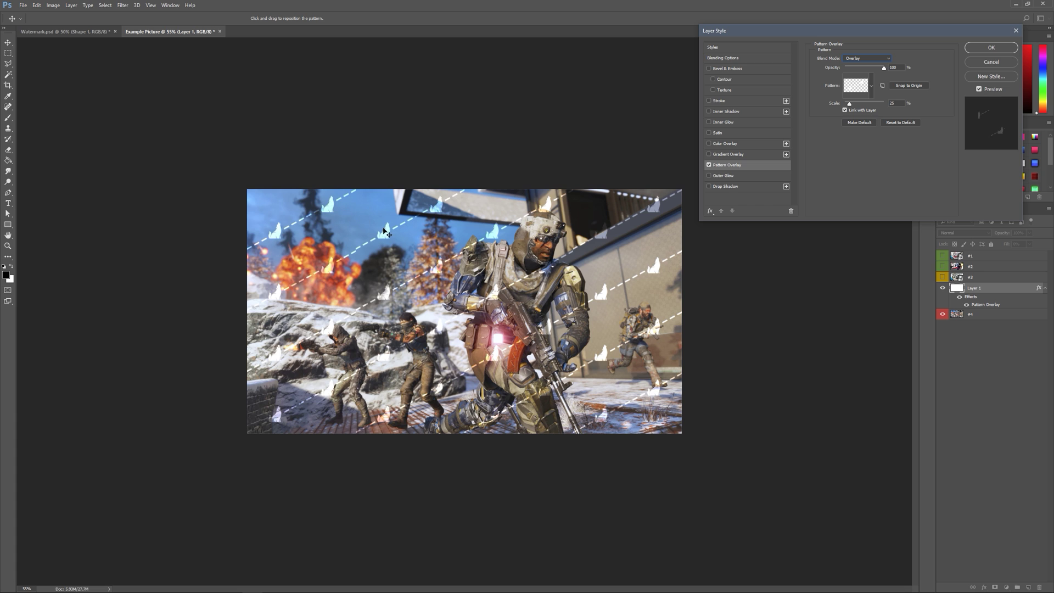
{"action": "left_click", "coordinate": [853, 59]}
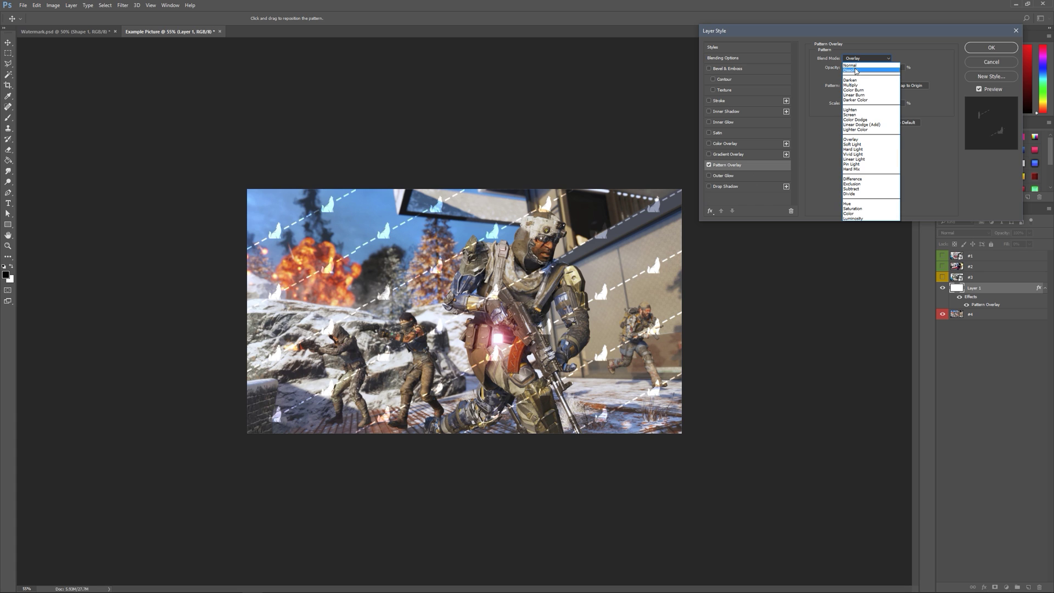
{"action": "left_click", "coordinate": [857, 65]}
Set the pattern overlay's opacity to 40% and its scale to 30%
{"action": "left_click_drag", "start_coordinate": [885, 70], "coordinate": [860, 70]}
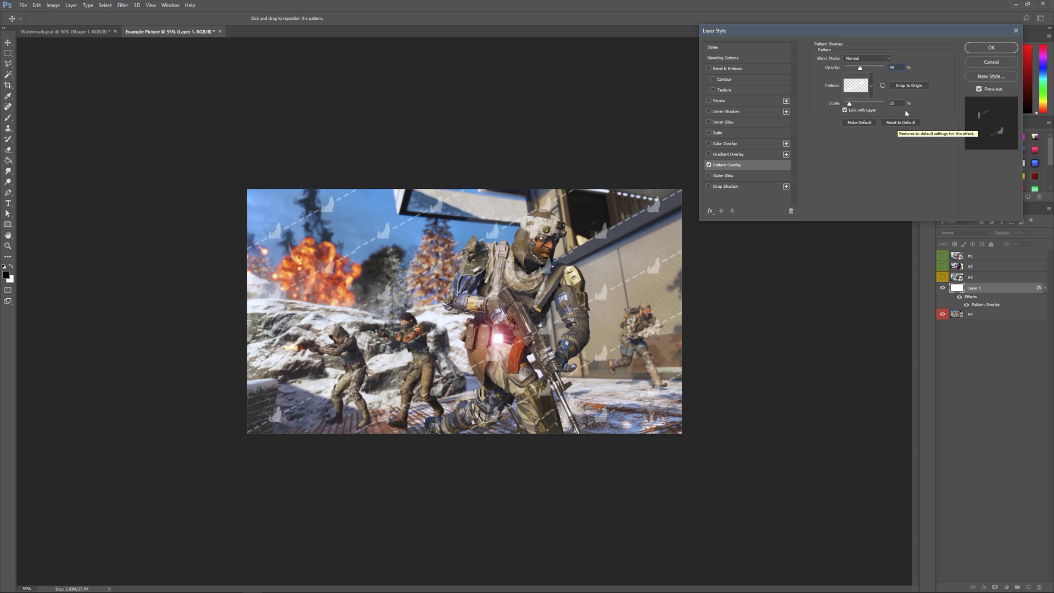
{"action": "left_click_drag", "start_coordinate": [895, 103], "coordinate": [874, 100]}
{"action": "type", "text": "30"}
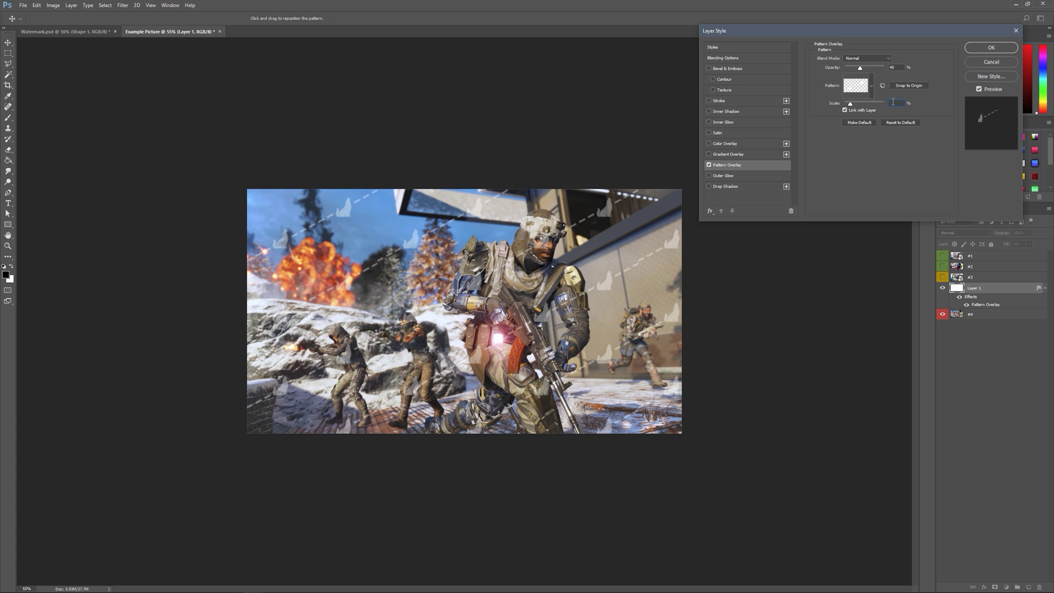
{"action": "type", "text": "28"}
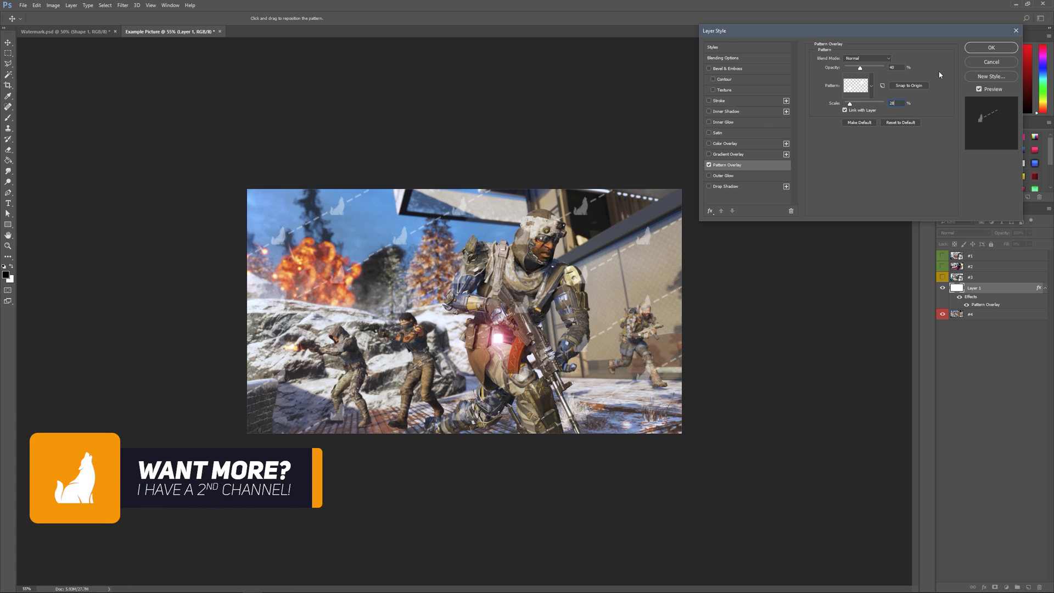
Set the pattern overlay's scale to 28%, apply the layer style, and inspect the watermark up close on the image
{"action": "key", "text": "Return"}
{"action": "key", "text": "Return"}
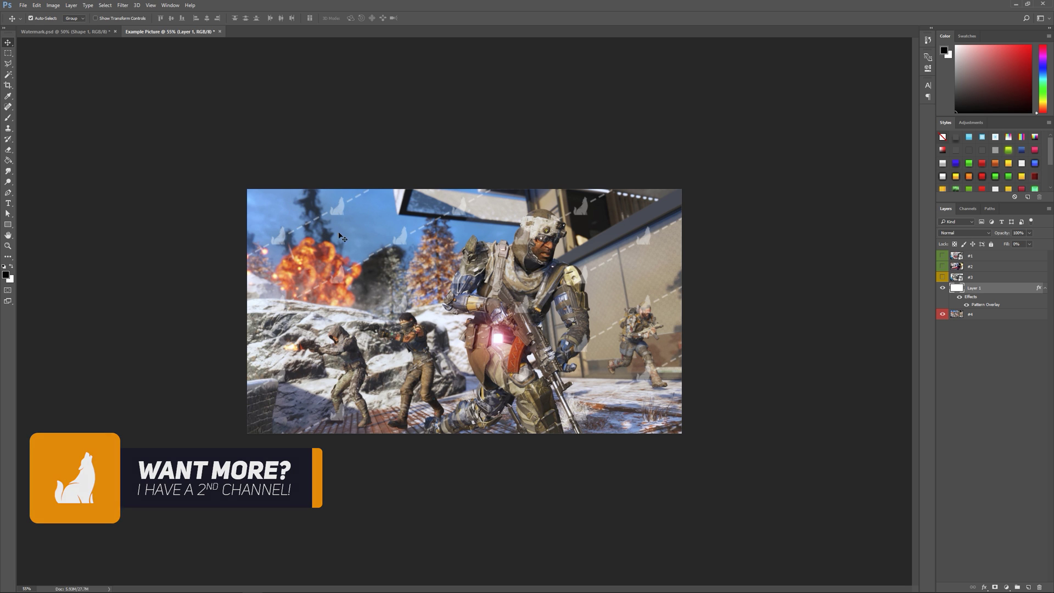
{"action": "scroll", "coordinate": [335, 235], "scroll_direction": "up", "scroll_amount": 13}
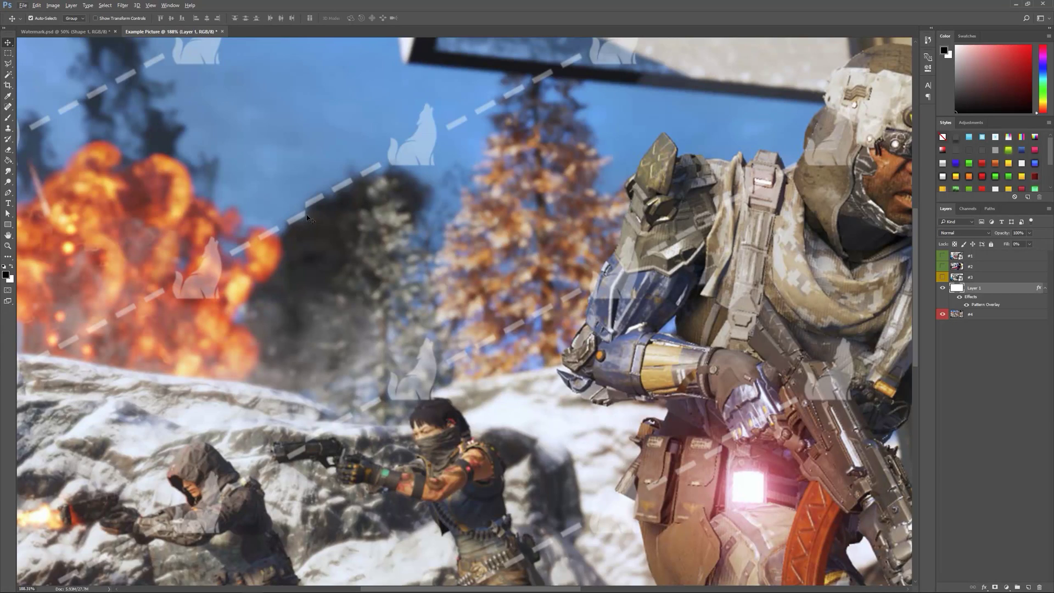
Check the source artwork in Watermark.psd, and switch Layer 1's overlay to the saved dashed-line pattern with thinner dashes and smaller wolf logos
{"action": "left_click", "coordinate": [95, 32]}
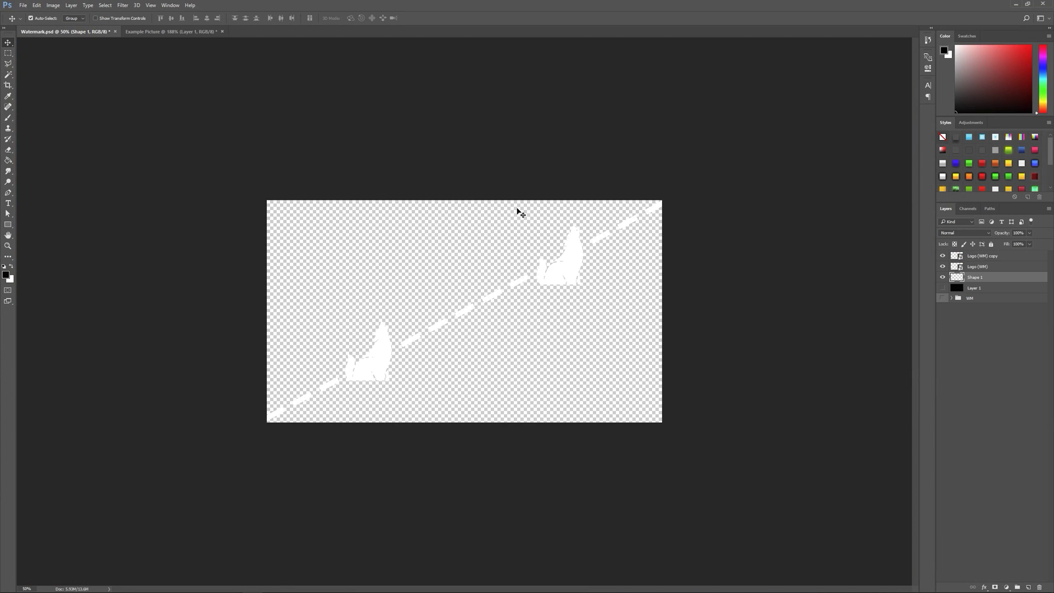
{"action": "left_click", "coordinate": [167, 32]}
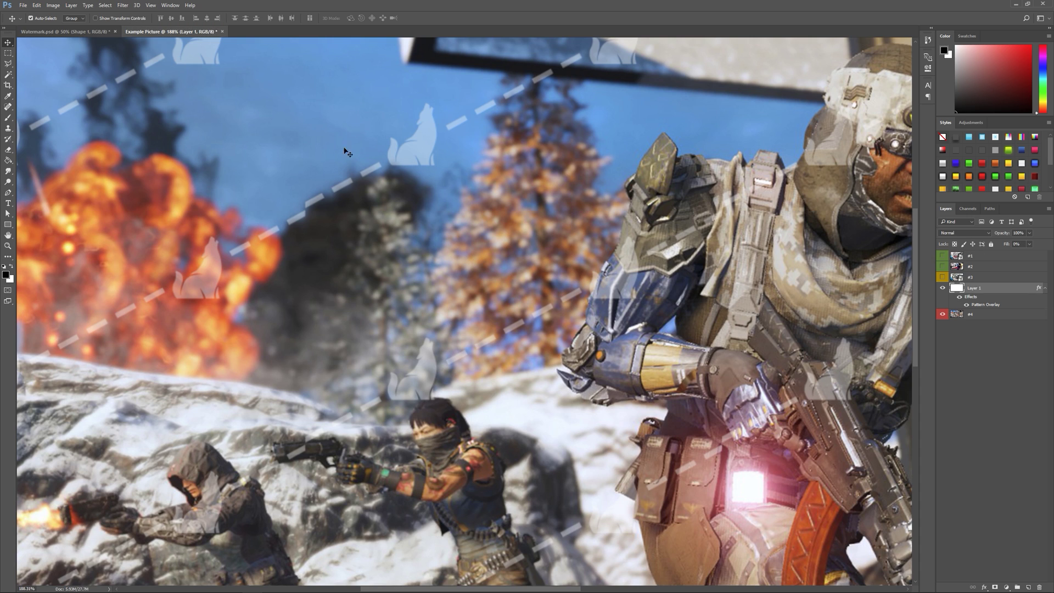
{"action": "double_click", "coordinate": [1002, 296]}
{"action": "left_click", "coordinate": [855, 86]}
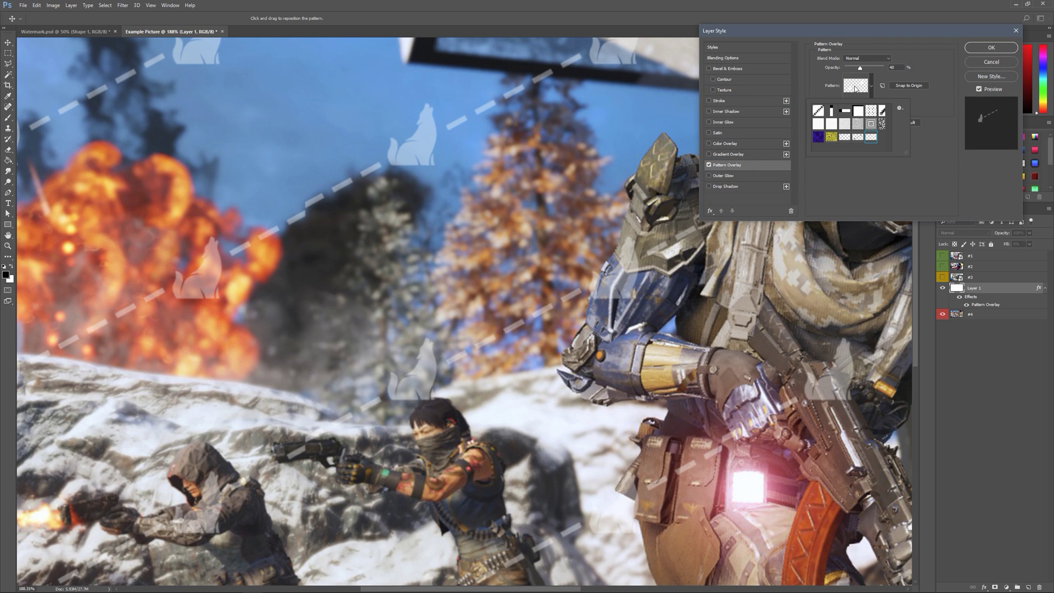
{"action": "left_click", "coordinate": [857, 137]}
{"action": "left_click", "coordinate": [845, 137]}
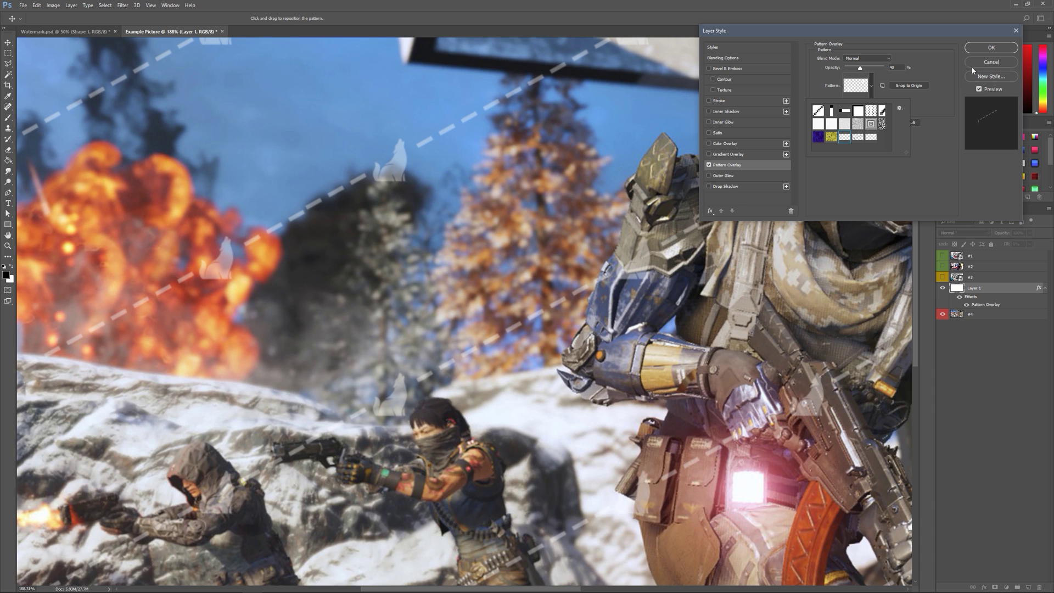
{"action": "key", "text": "Return"}
{"action": "key", "text": "Return"}
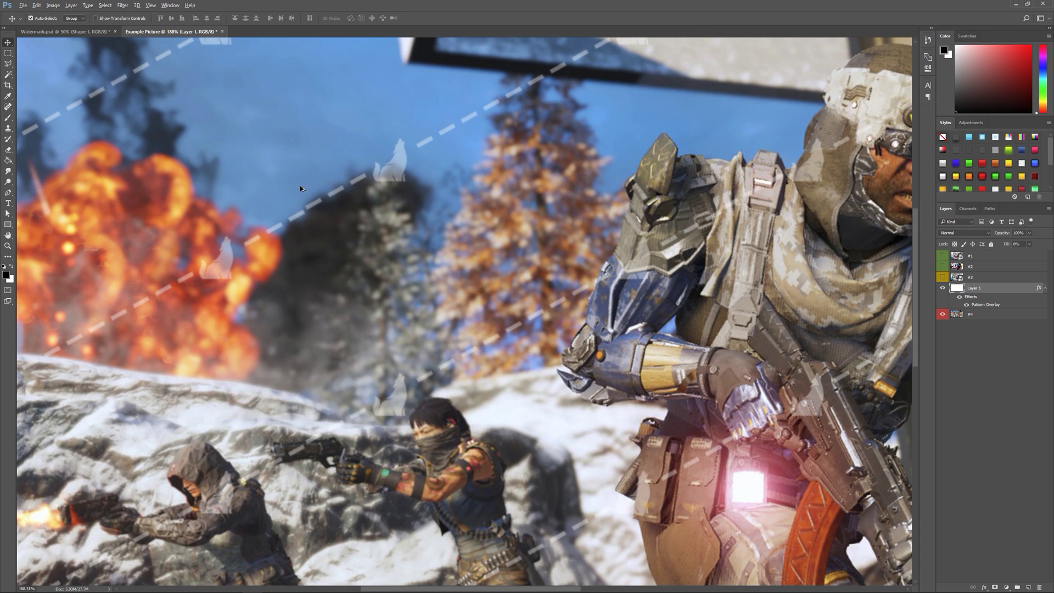
In Watermark.psd, show the black Layer 1, shrink the Shape 1 dashed line to about 97% width and 98% height, and return to Example Picture
{"action": "left_click", "coordinate": [66, 32]}
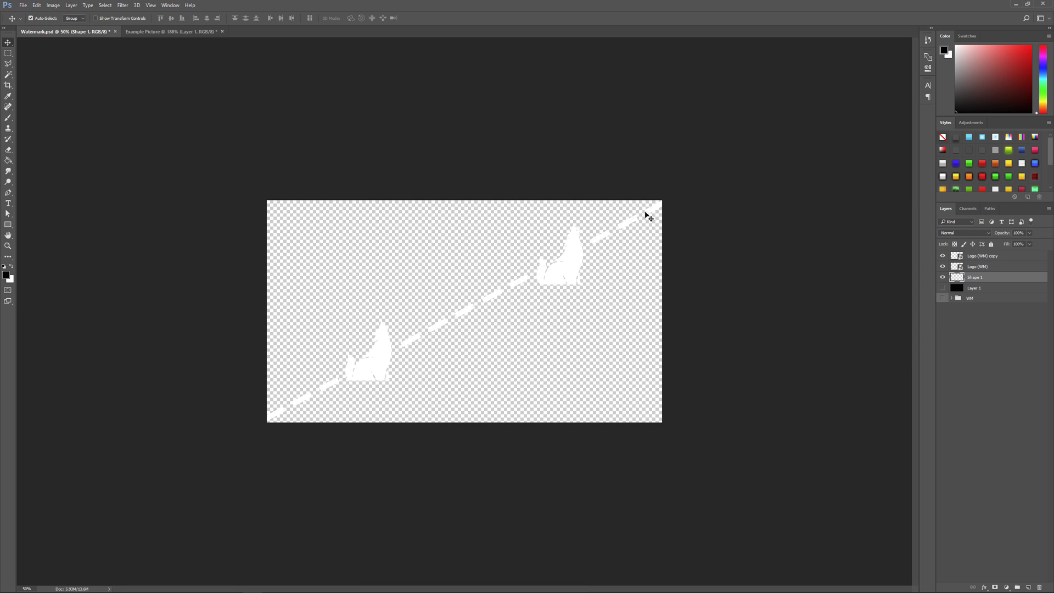
{"action": "left_click", "coordinate": [942, 288]}
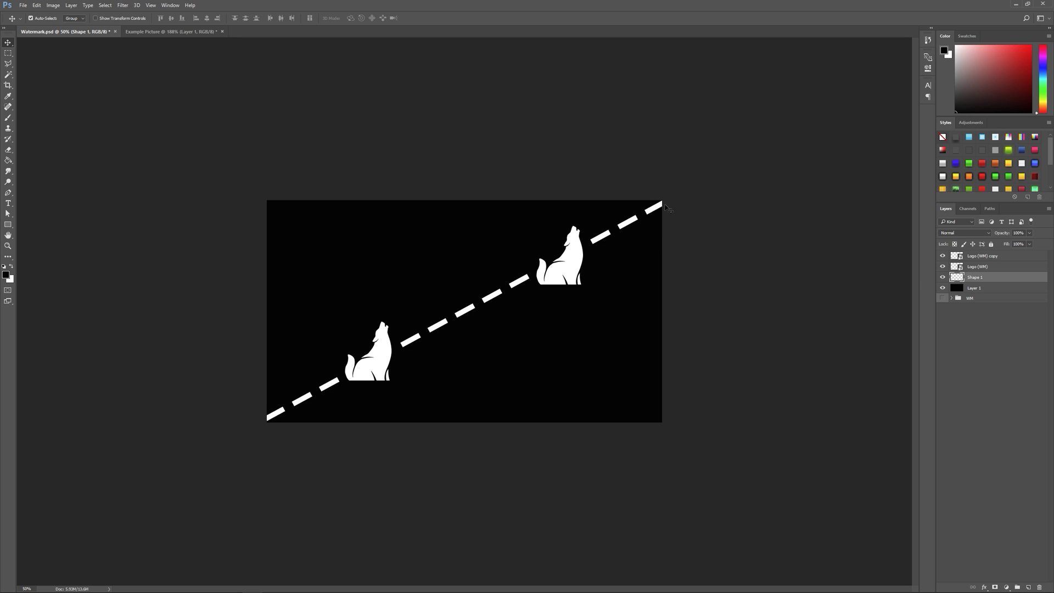
{"action": "key", "text": "ctrl+t"}
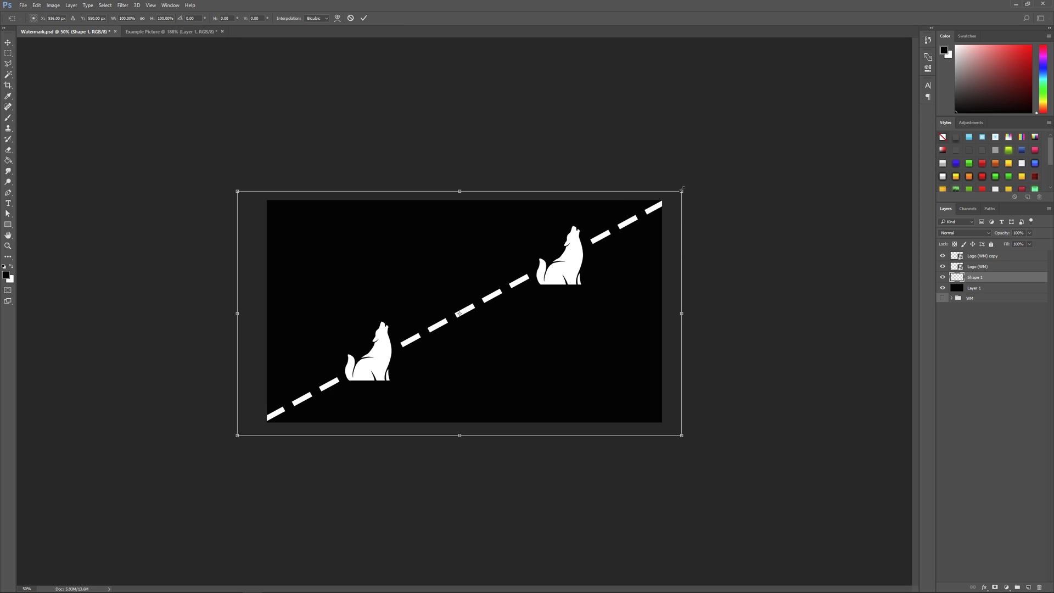
{"action": "left_click_drag", "start_coordinate": [682, 188], "coordinate": [676, 193]}
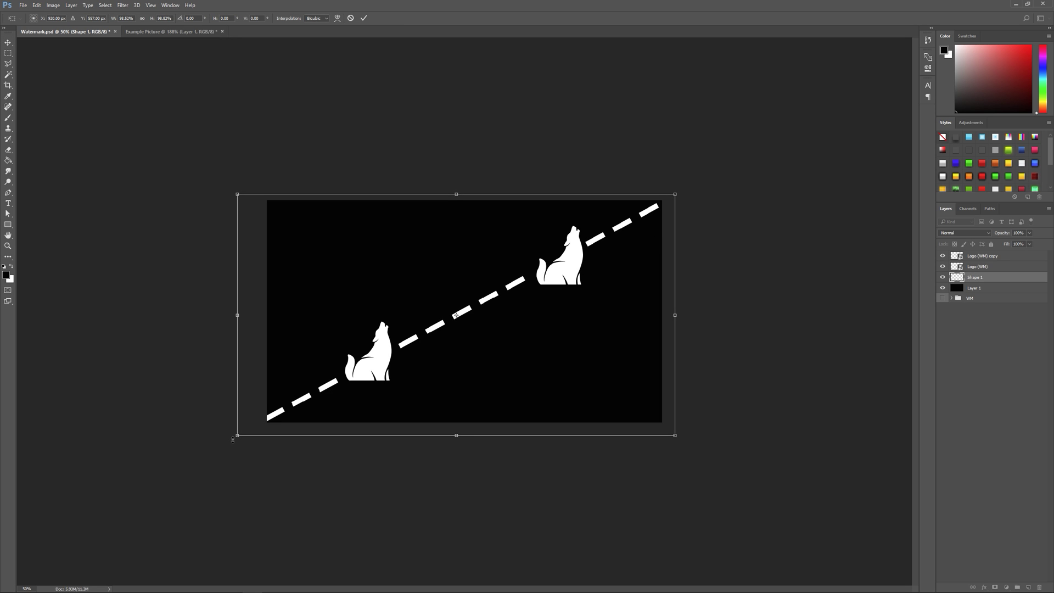
{"action": "mouse_move", "coordinate": [233, 439]}
{"action": "left_mouse_down"}
{"action": "mouse_move", "coordinate": [235, 427]}
{"action": "mouse_move", "coordinate": [243, 434]}
{"action": "left_mouse_up"}
{"action": "left_click", "coordinate": [363, 18]}
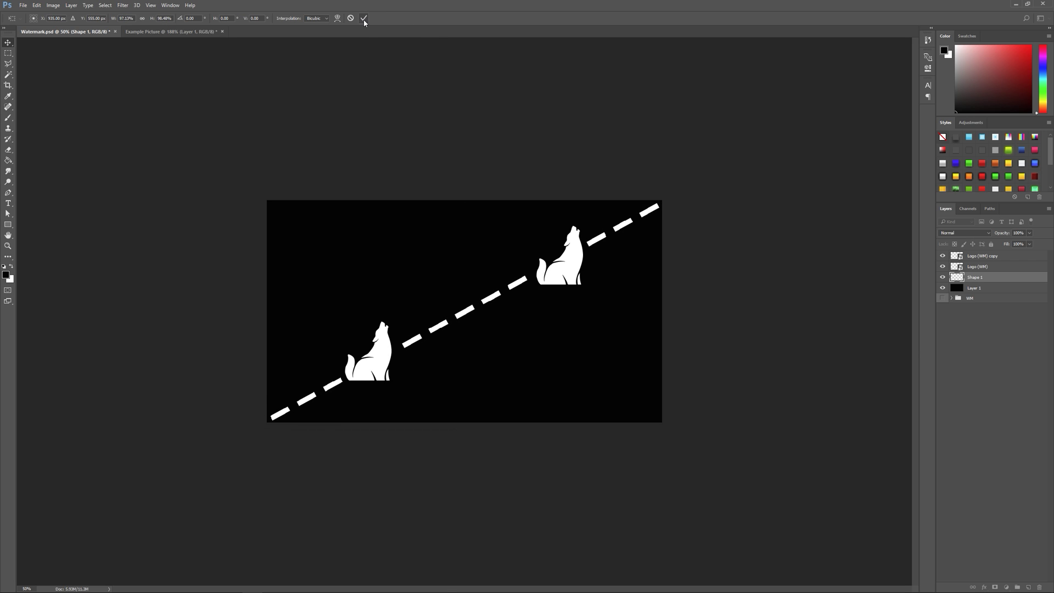
{"action": "left_click", "coordinate": [160, 32]}
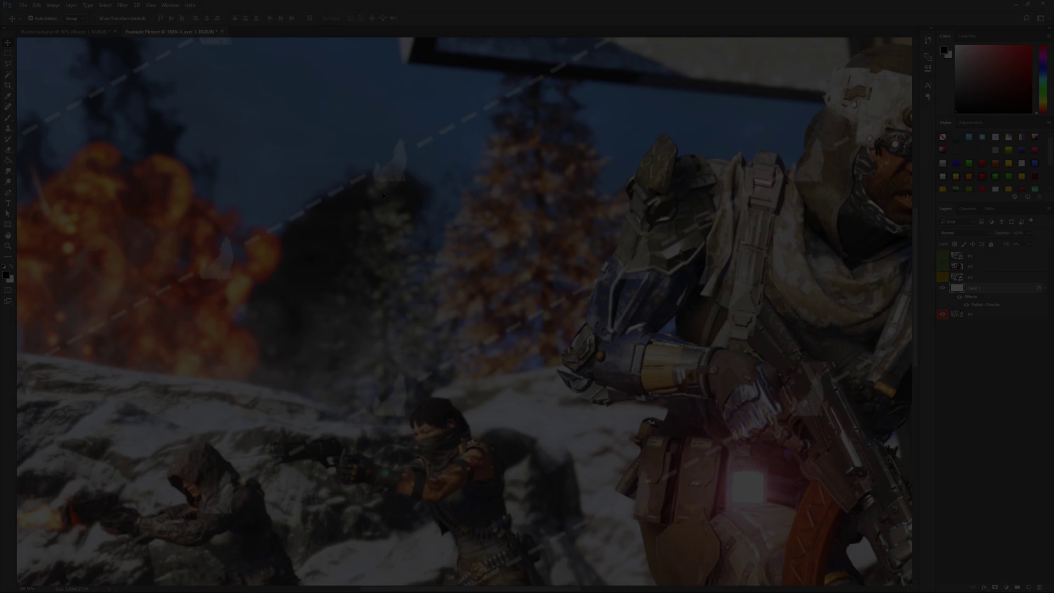